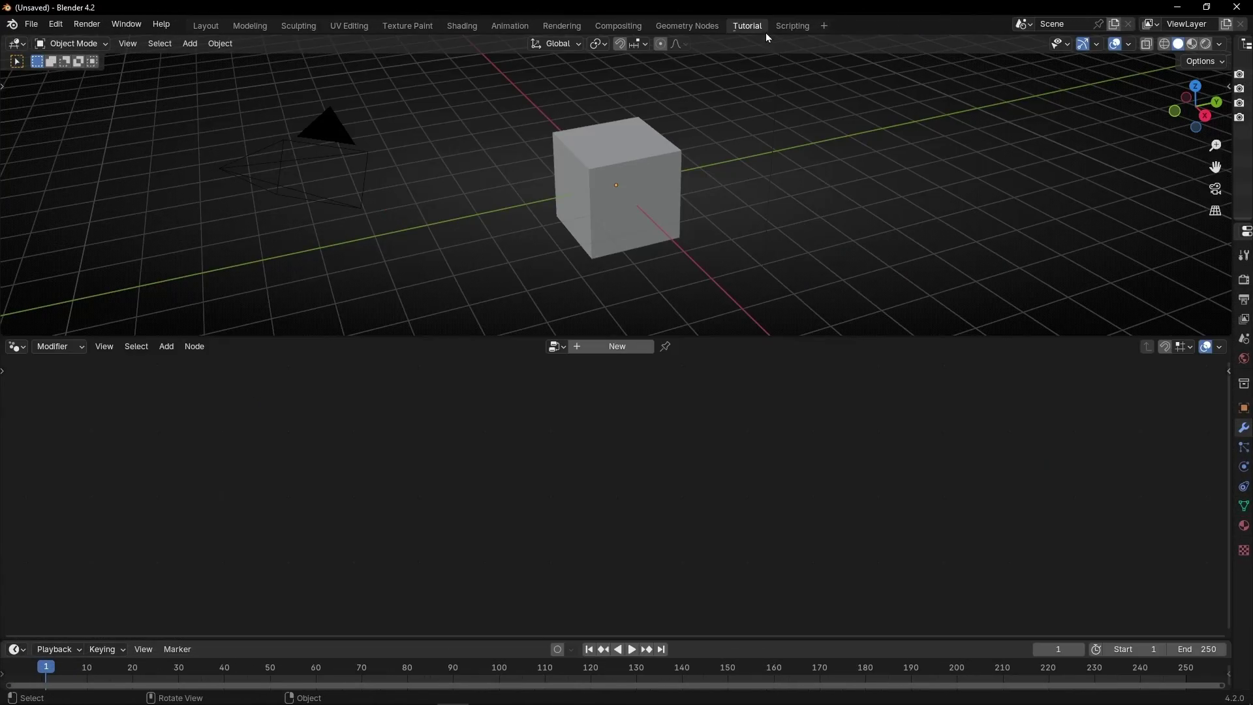
Create a new Geometry Nodes tree for the cube and close the timeline area
{"action": "left_click", "coordinate": [614, 346]}
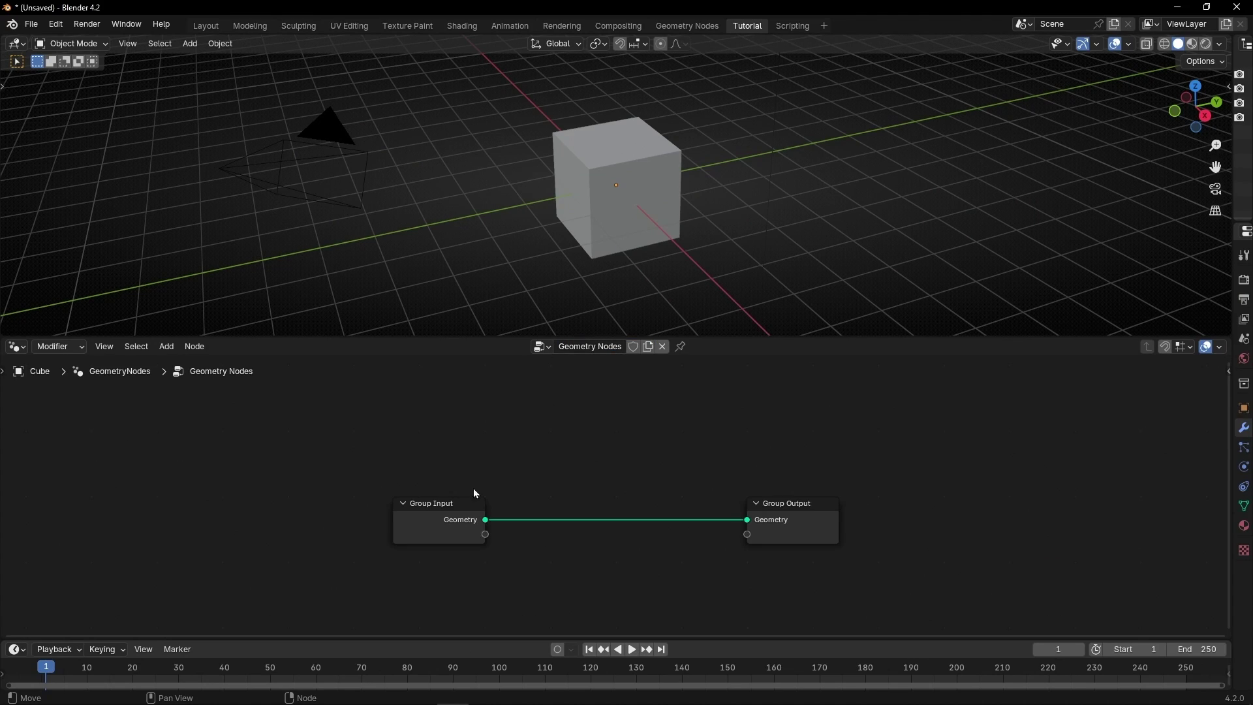
{"action": "right_click", "coordinate": [441, 648]}
{"action": "left_click", "coordinate": [443, 649]}
Delete the Group Input node and add a Grid node in its place
{"action": "left_click", "coordinate": [452, 546]}
{"action": "key", "text": "x"}
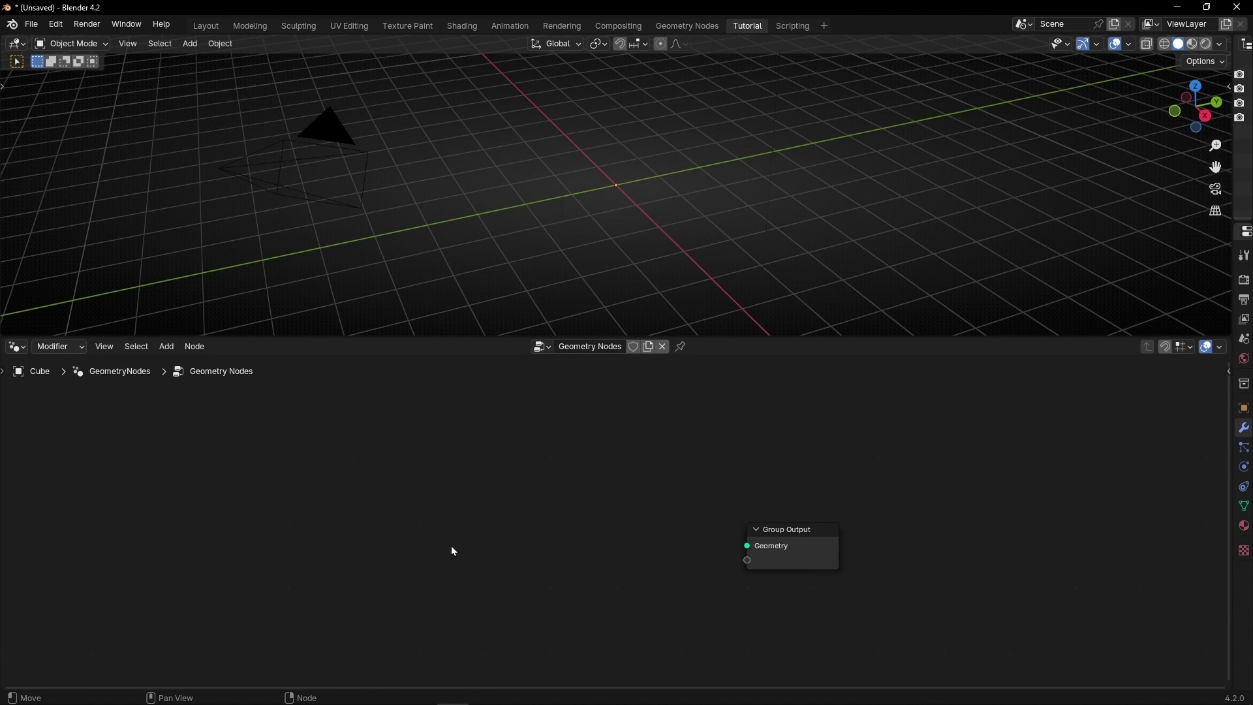
{"action": "key", "text": "shift+a"}
{"action": "type", "text": "grid"}
{"action": "key", "text": "Return"}
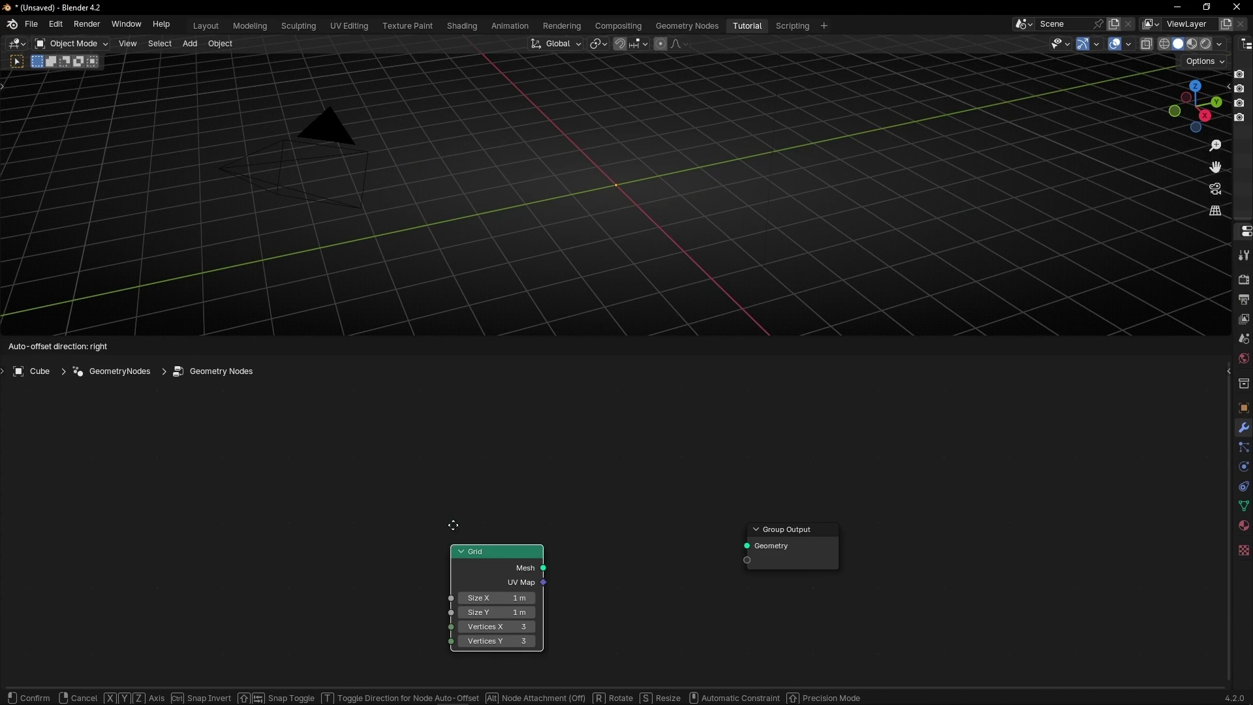
{"action": "left_click", "coordinate": [452, 450]}
Link Grid Mesh to Group Output Geometry and view the plane from the top
{"action": "left_click_drag", "start_coordinate": [542, 494], "coordinate": [747, 546]}
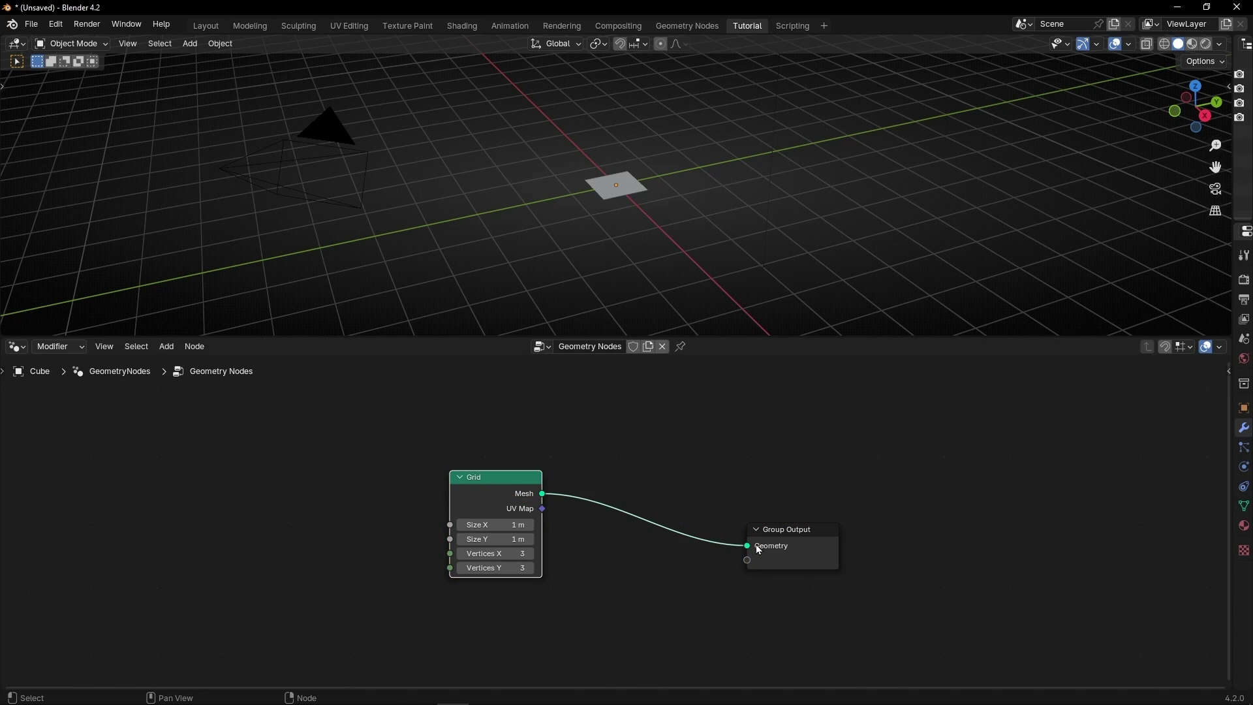
{"action": "left_click", "coordinate": [1194, 86]}
{"action": "scroll", "coordinate": [640, 190], "scroll_direction": "up", "scroll_amount": 9}
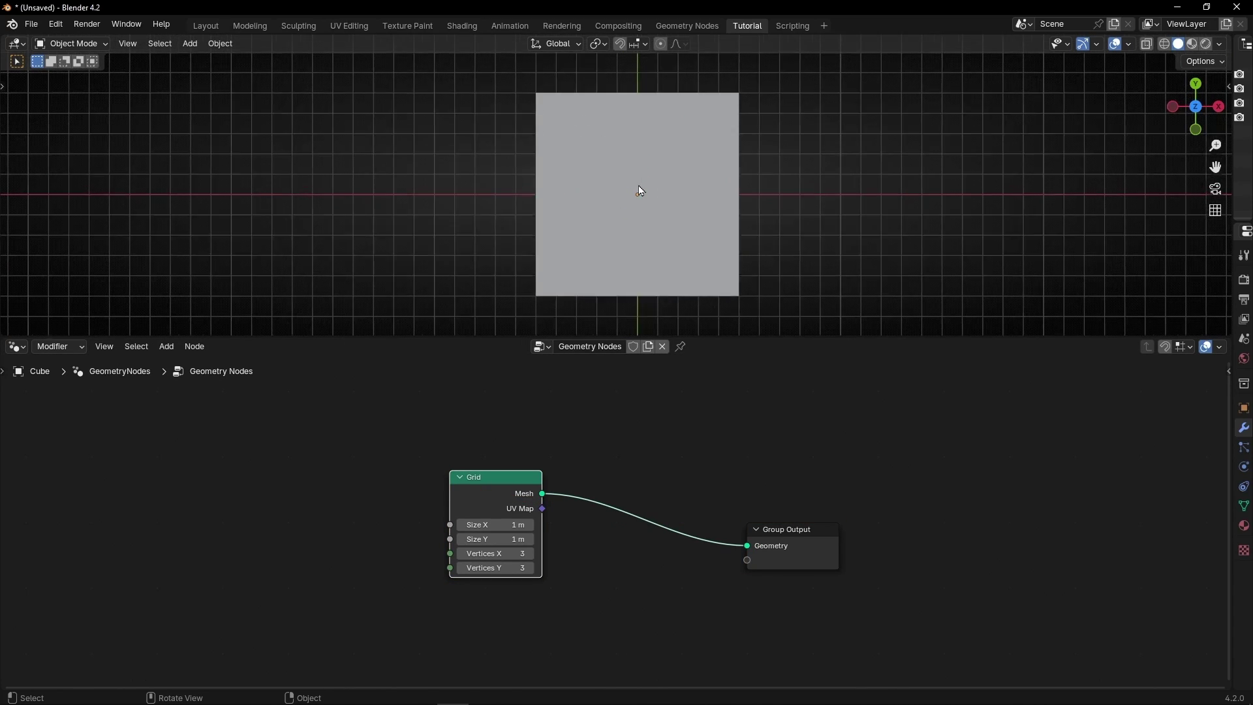
{"action": "left_click_drag", "start_coordinate": [490, 494], "coordinate": [386, 510]}
Insert a Delete Geometry node into the link between Grid and Group Output
{"action": "left_click", "coordinate": [385, 511]}
{"action": "key", "text": "shift+a"}
{"action": "type", "text": "delete"}
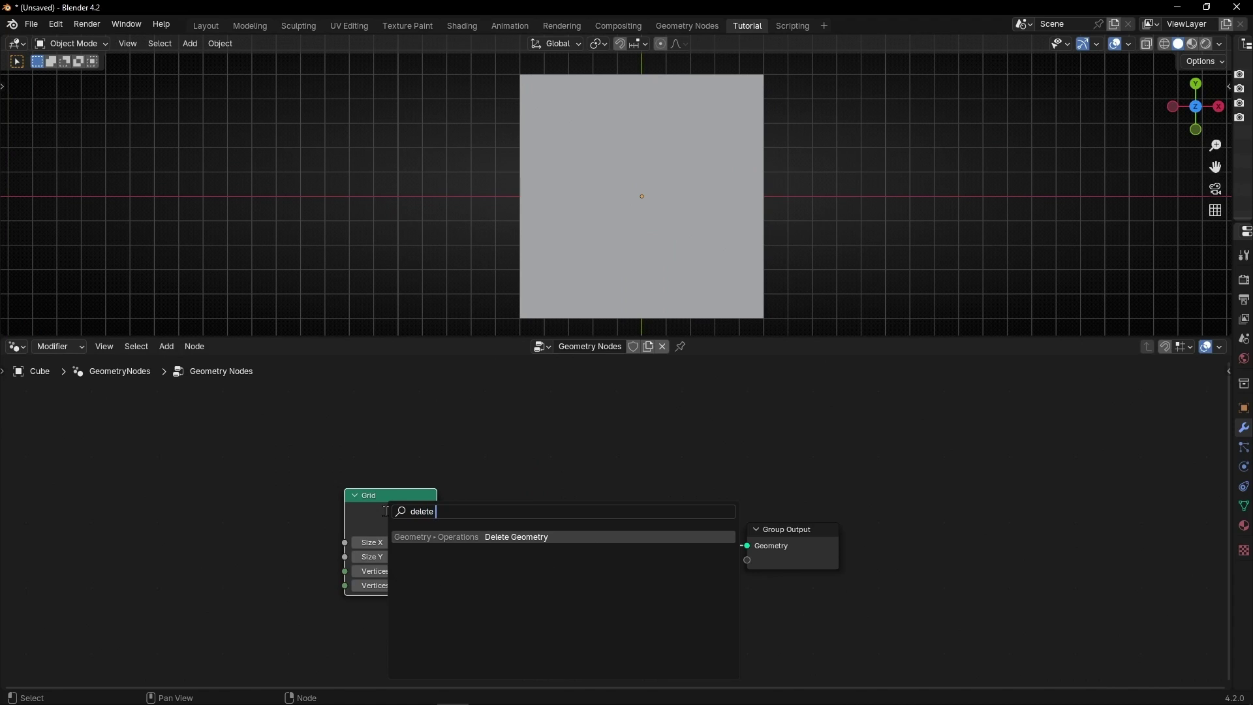
{"action": "key", "text": "Return"}
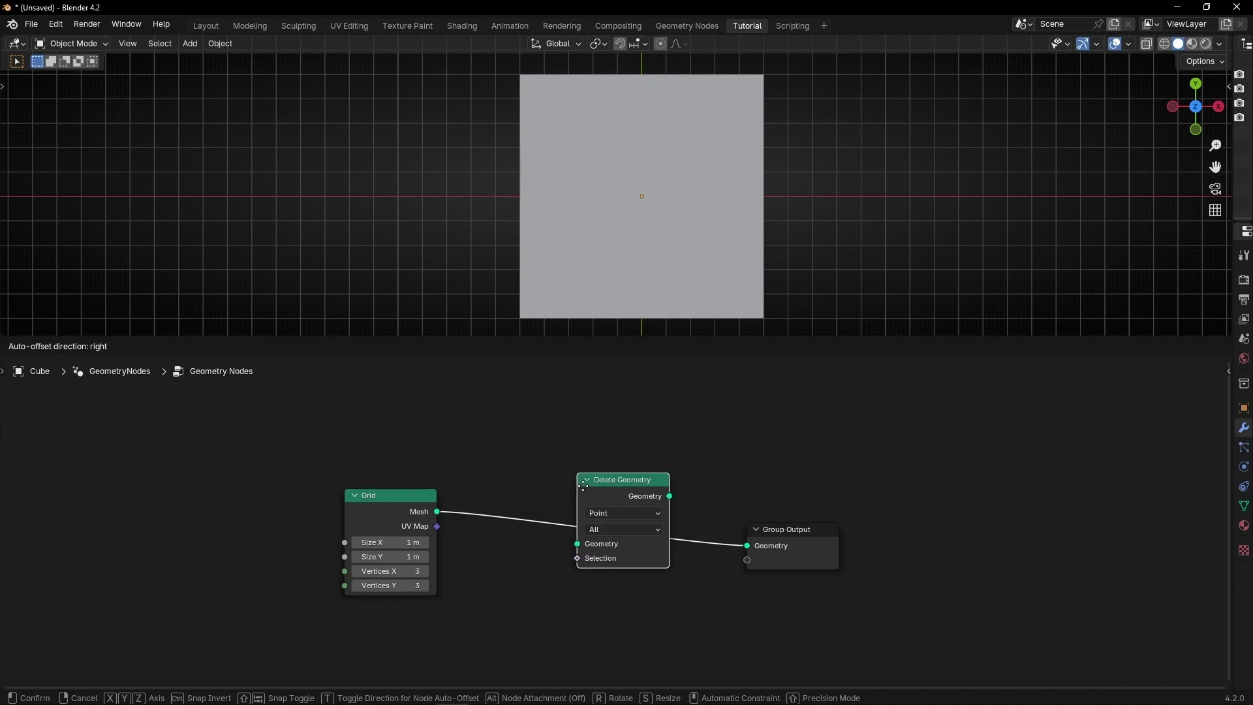
{"action": "left_click", "coordinate": [609, 553]}
{"action": "scroll", "coordinate": [577, 622], "scroll_direction": "up", "scroll_amount": 4}
{"action": "middle_click_drag", "start_coordinate": [620, 516], "coordinate": [670, 420]}
Drive the Delete Geometry Selection with a Gradient Texture's Color, placed below the Grid
{"action": "left_click_drag", "start_coordinate": [710, 462], "coordinate": [542, 522]}
{"action": "type", "text": "gradient"}
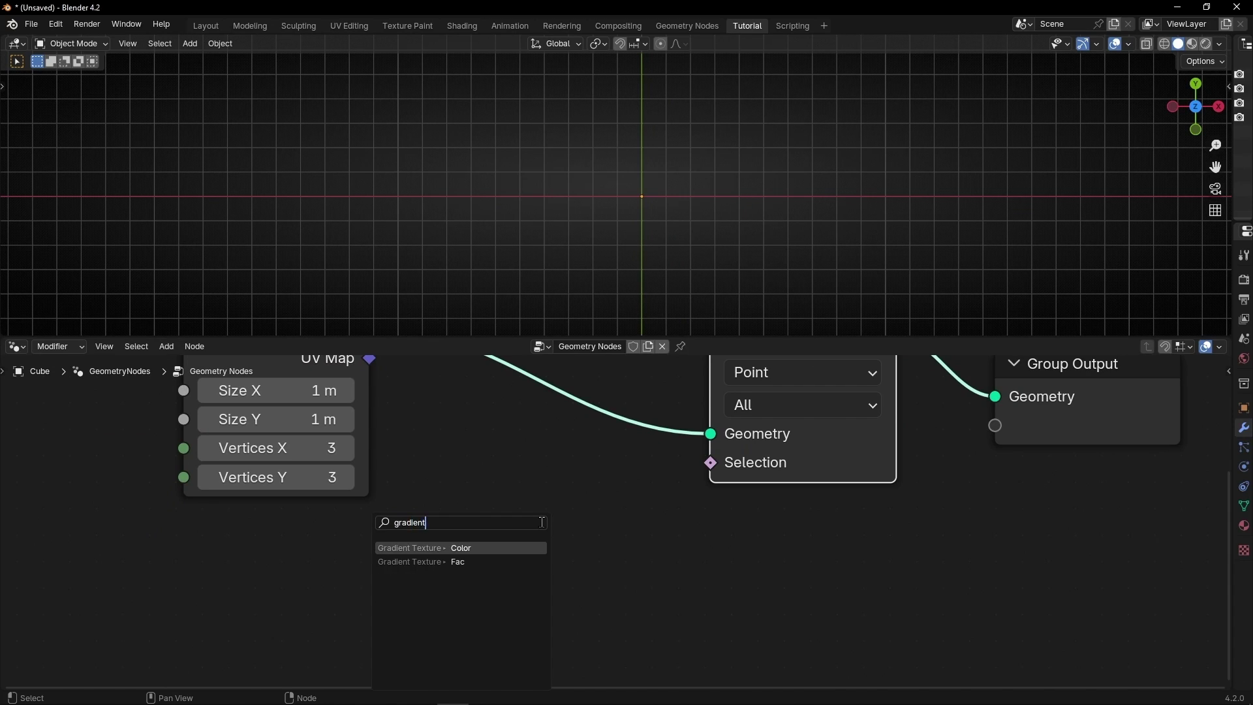
{"action": "key", "text": "Return"}
{"action": "scroll", "coordinate": [541, 522], "scroll_direction": "down", "scroll_amount": 3}
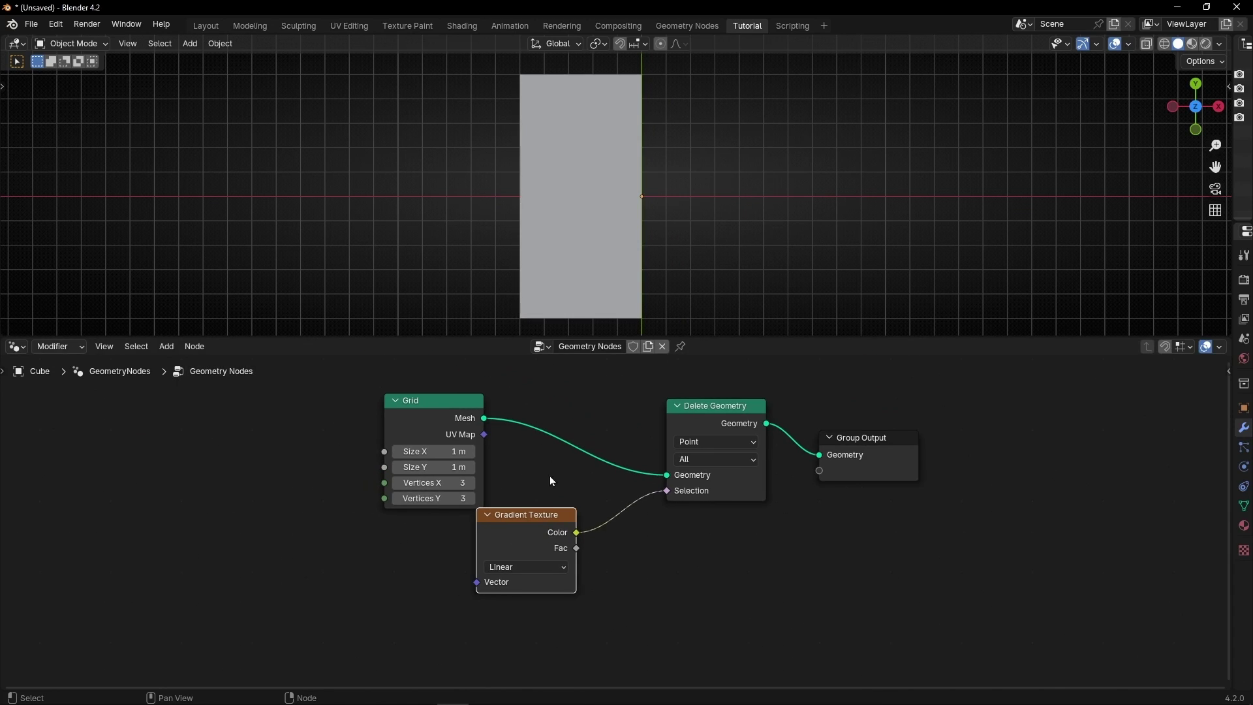
{"action": "scroll", "coordinate": [549, 476], "scroll_direction": "down", "scroll_amount": 1}
{"action": "left_click", "coordinate": [392, 601]}
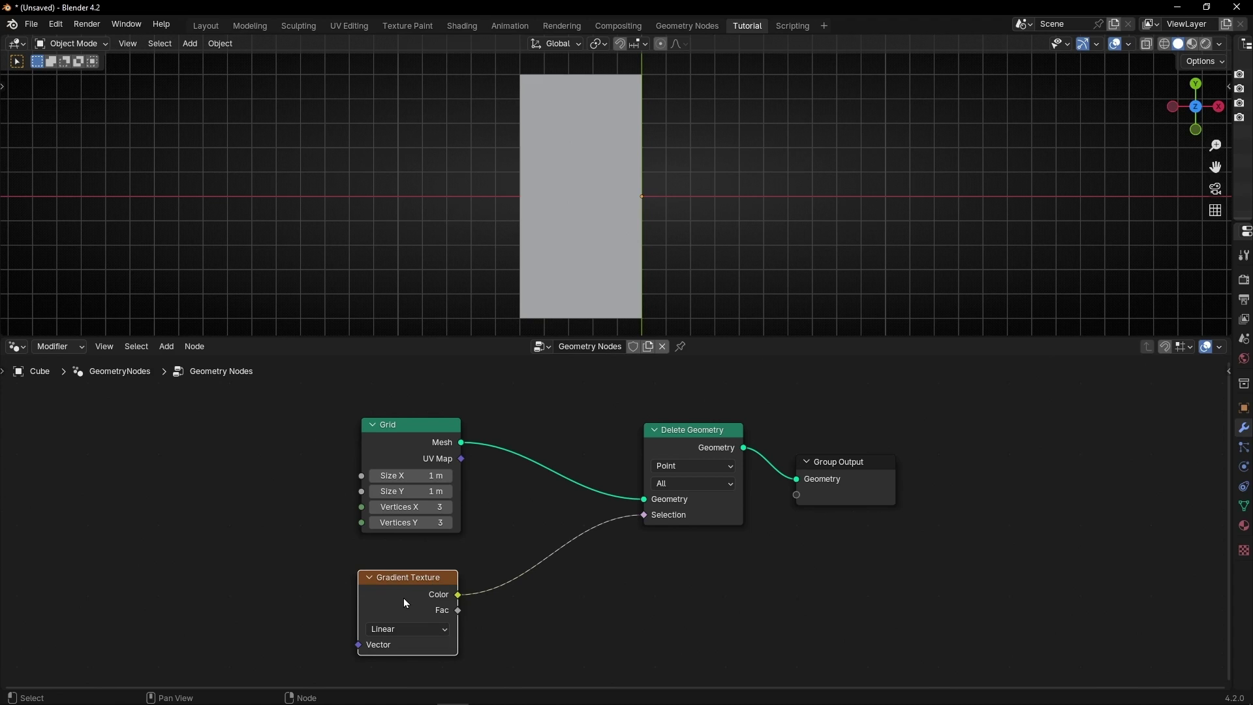
{"action": "left_click", "coordinate": [404, 598], "text": "ctrl+shift"}
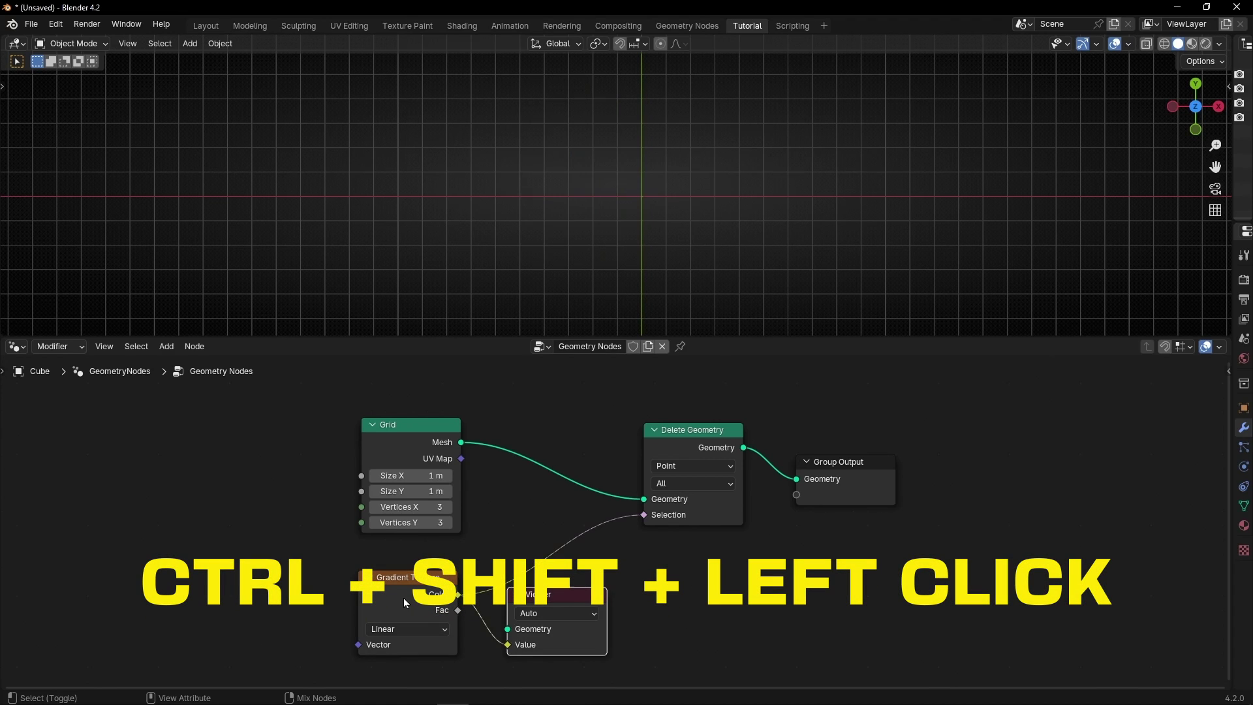
{"action": "left_click_drag", "start_coordinate": [461, 443], "coordinate": [507, 629]}
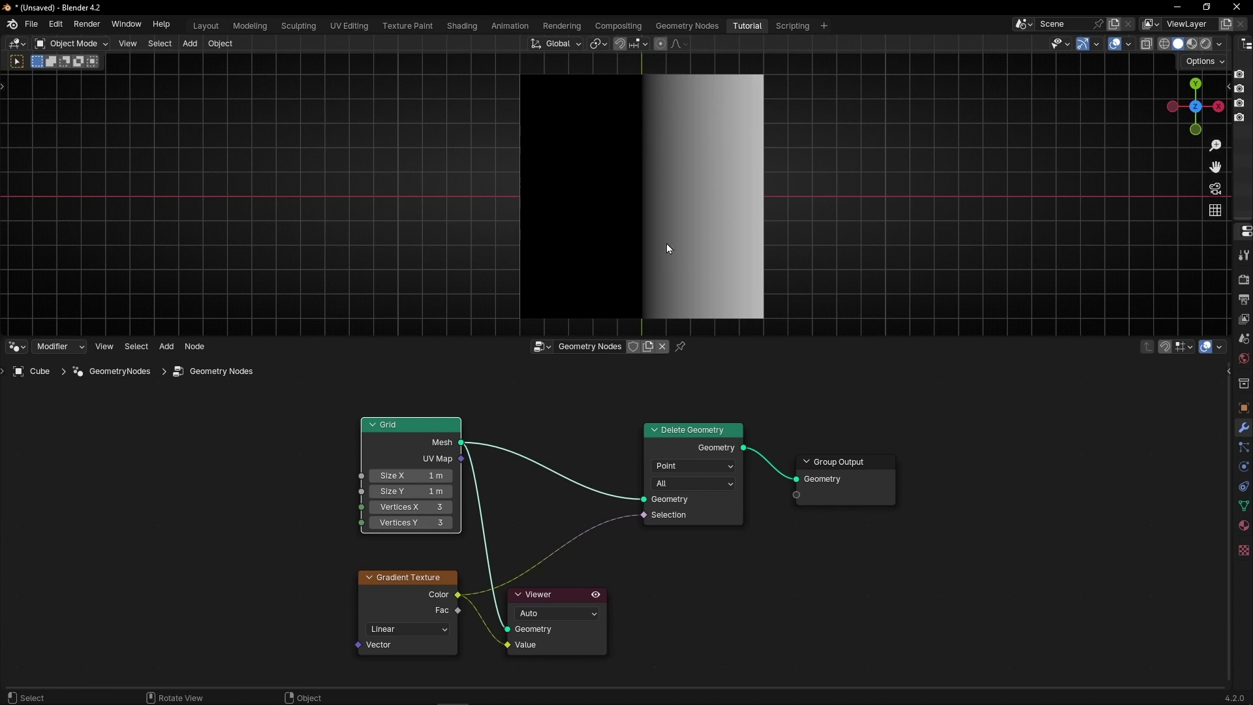
{"action": "left_click", "coordinate": [596, 595]}
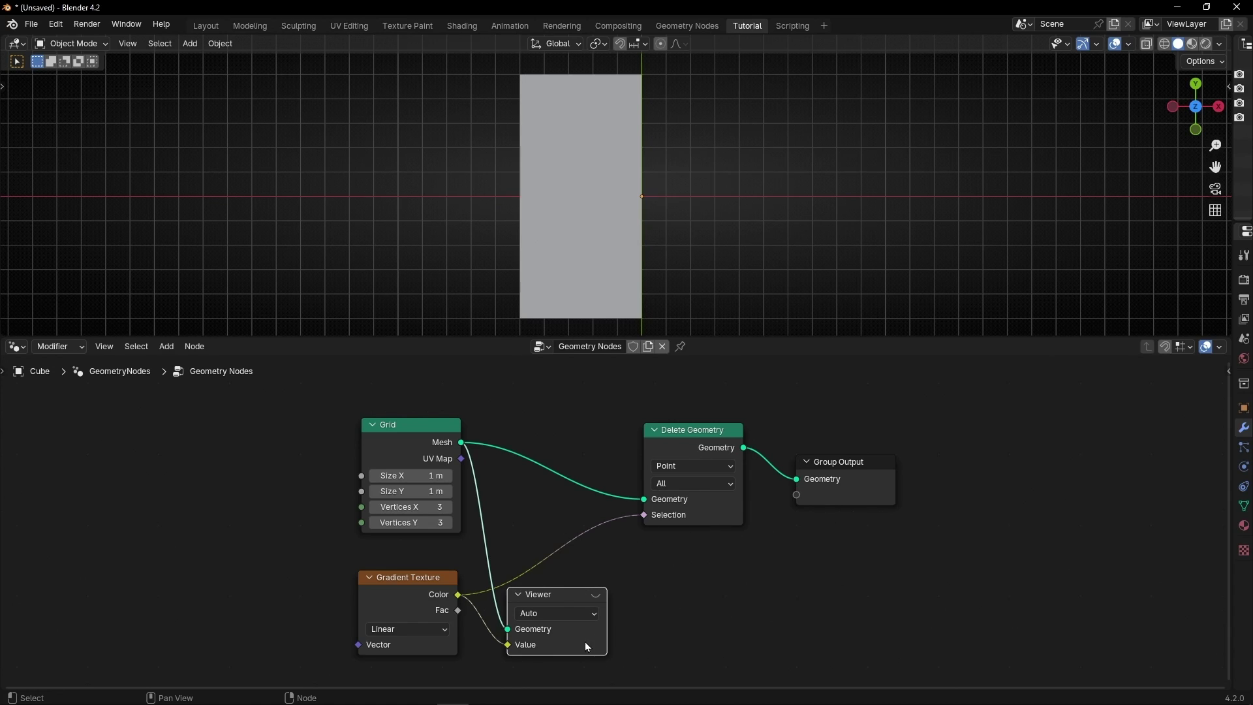
{"action": "key", "text": "x"}
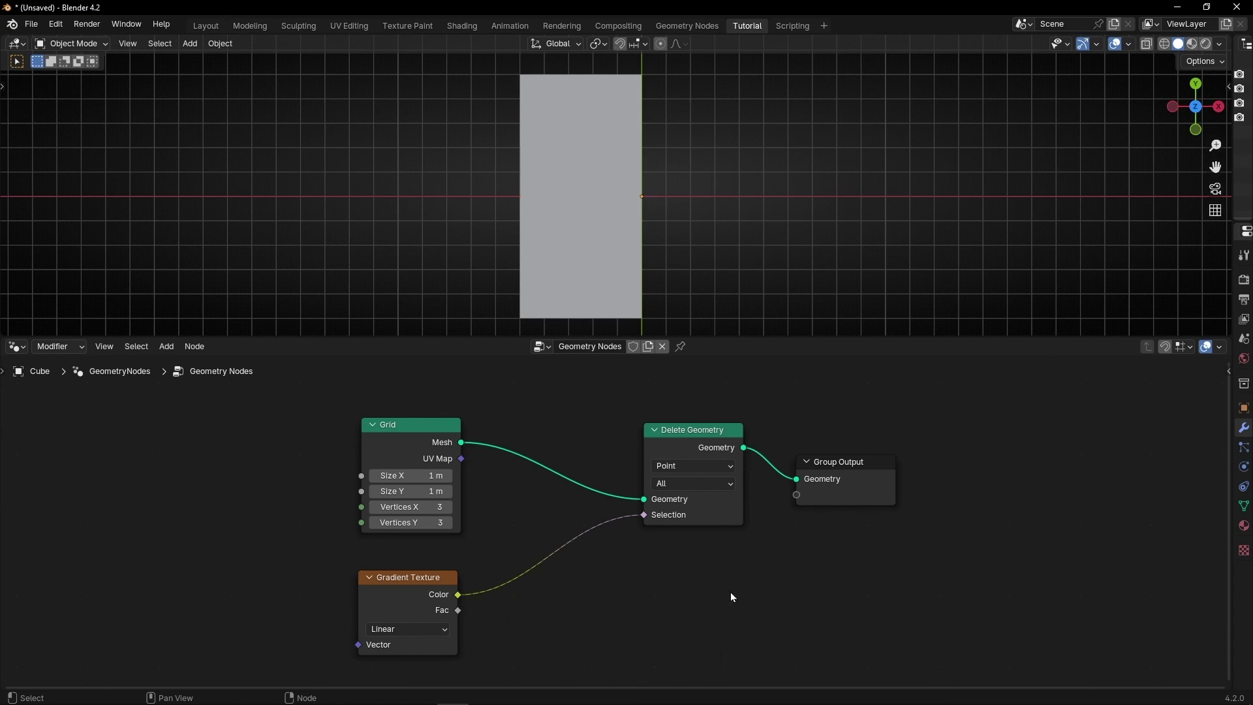
Split the node editor into two side-by-side areas and make the right one a Text Editor
{"action": "middle_click_drag", "start_coordinate": [972, 528], "coordinate": [673, 524]}
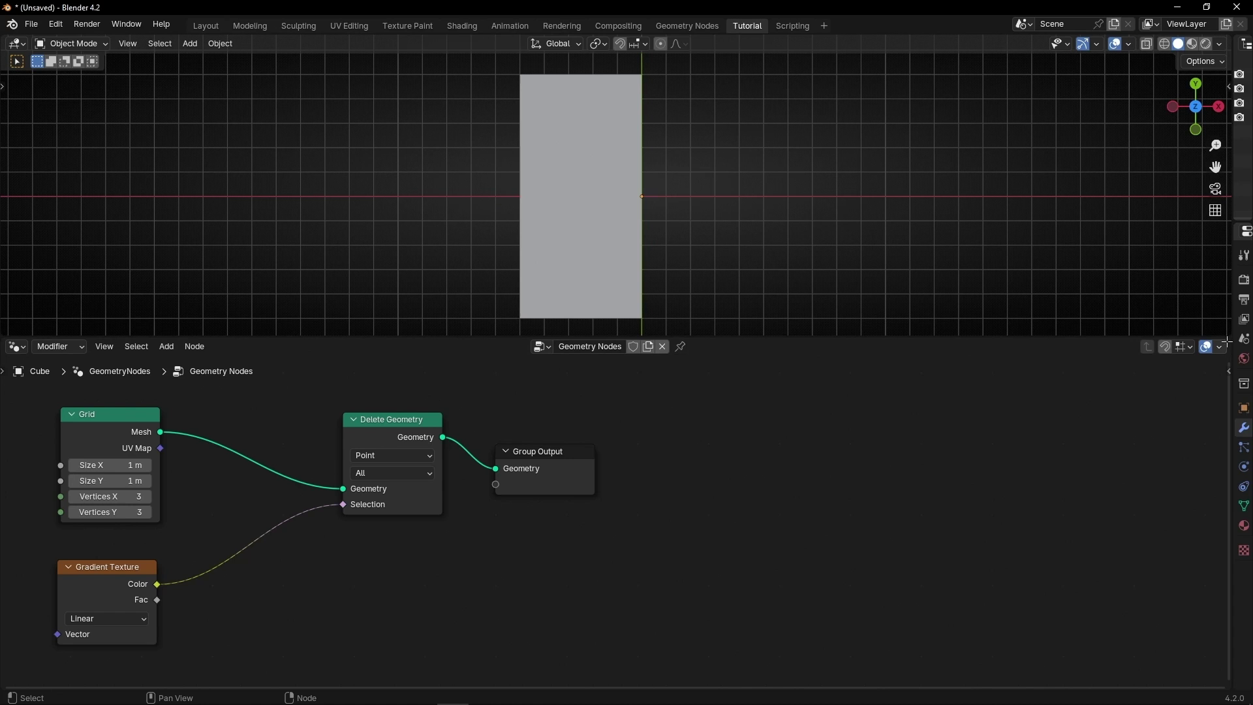
{"action": "left_click_drag", "start_coordinate": [1227, 340], "coordinate": [688, 352]}
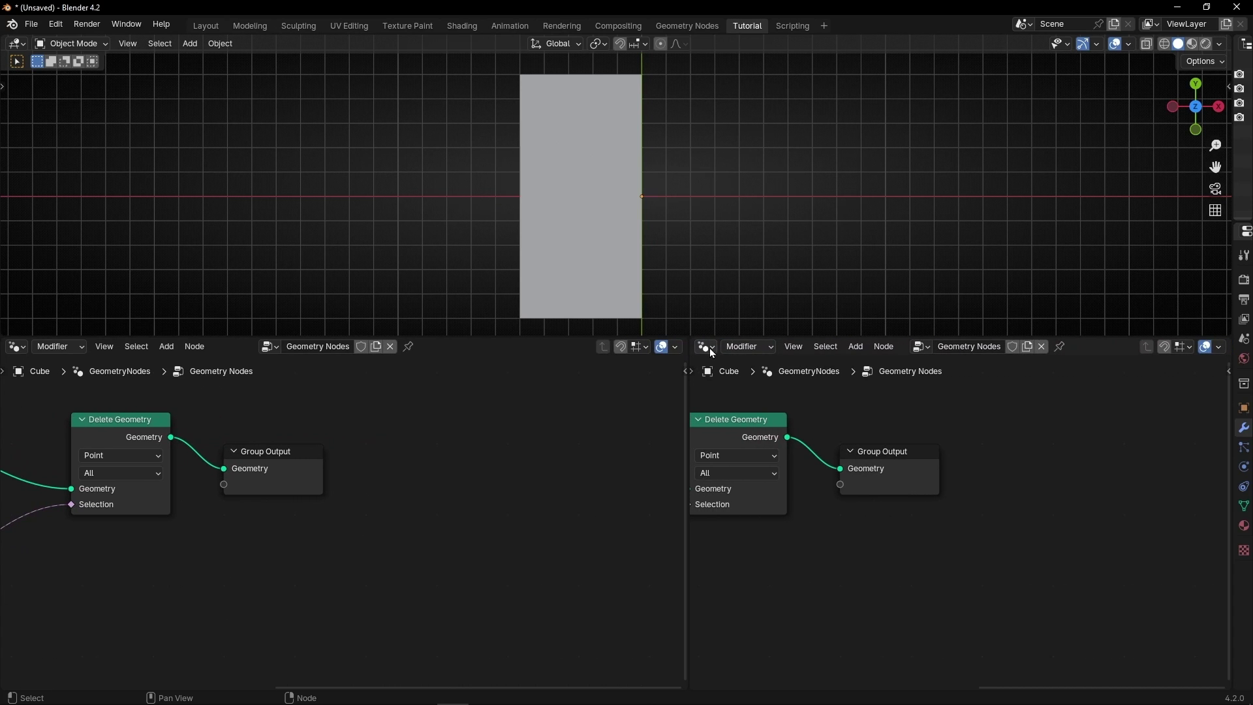
{"action": "left_click", "coordinate": [710, 347]}
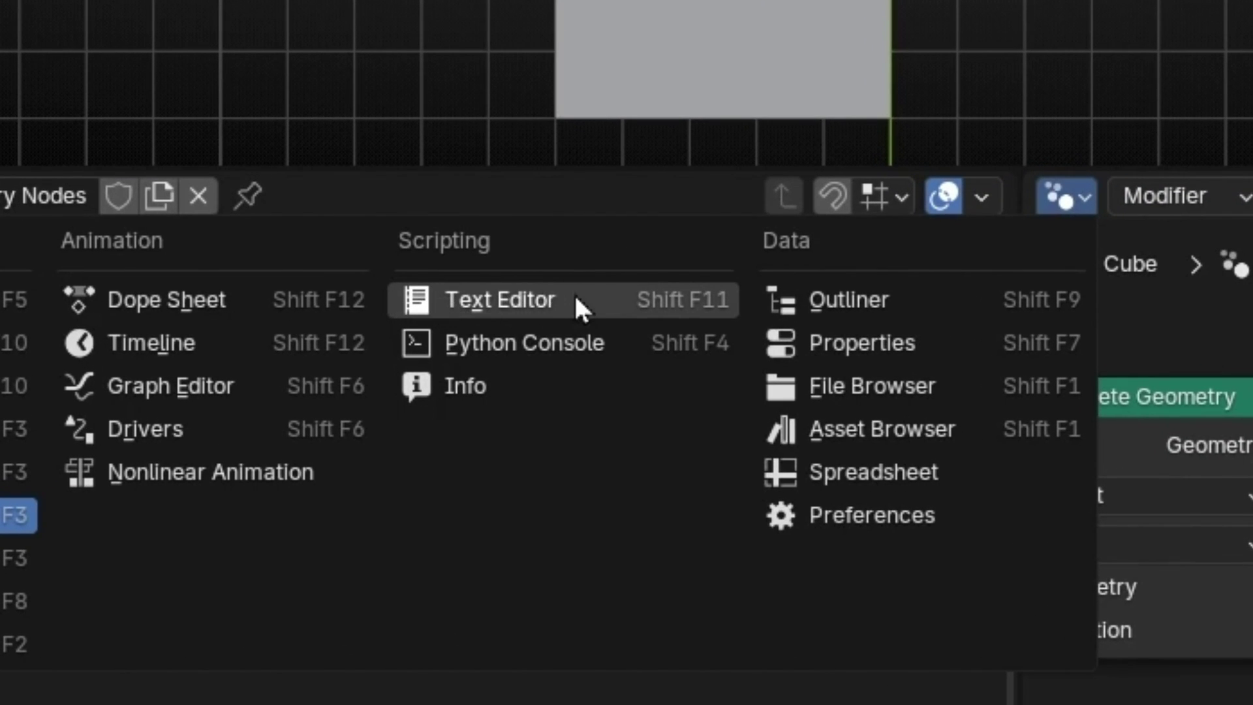
{"action": "left_click", "coordinate": [576, 299]}
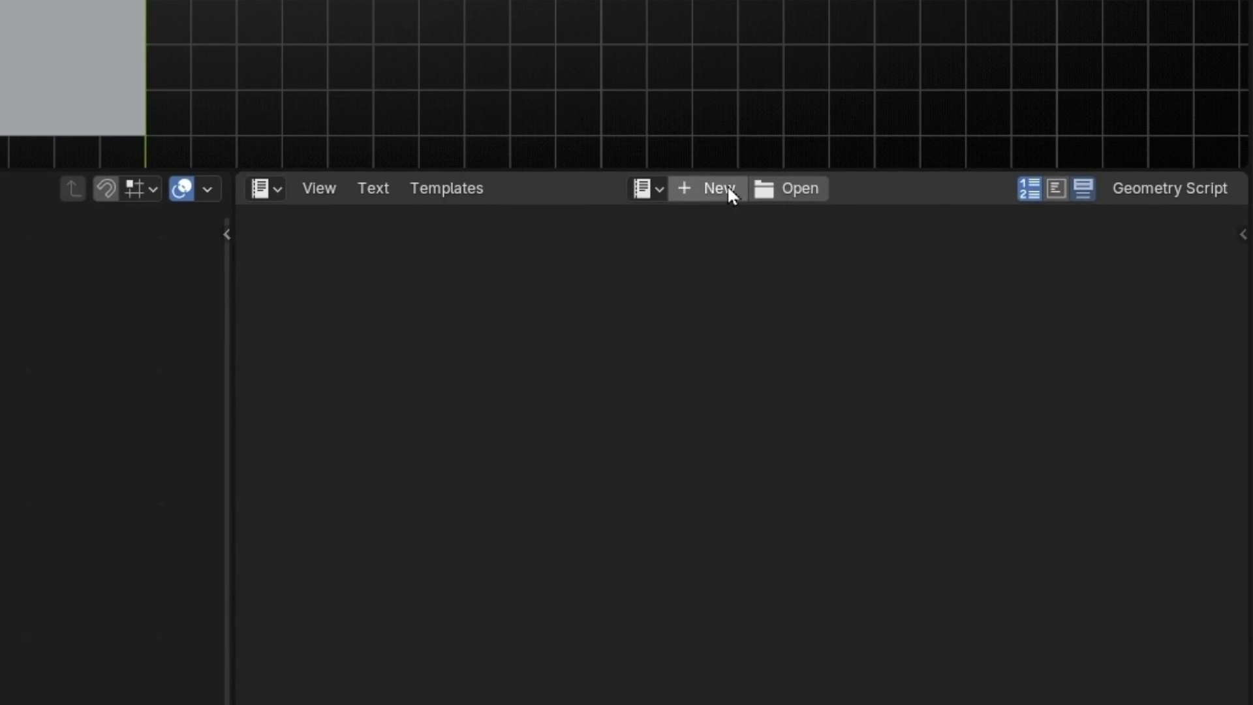
Create a new text block with the lines 'Black = No delete' and 'White = Delete'
{"action": "left_click", "coordinate": [728, 186]}
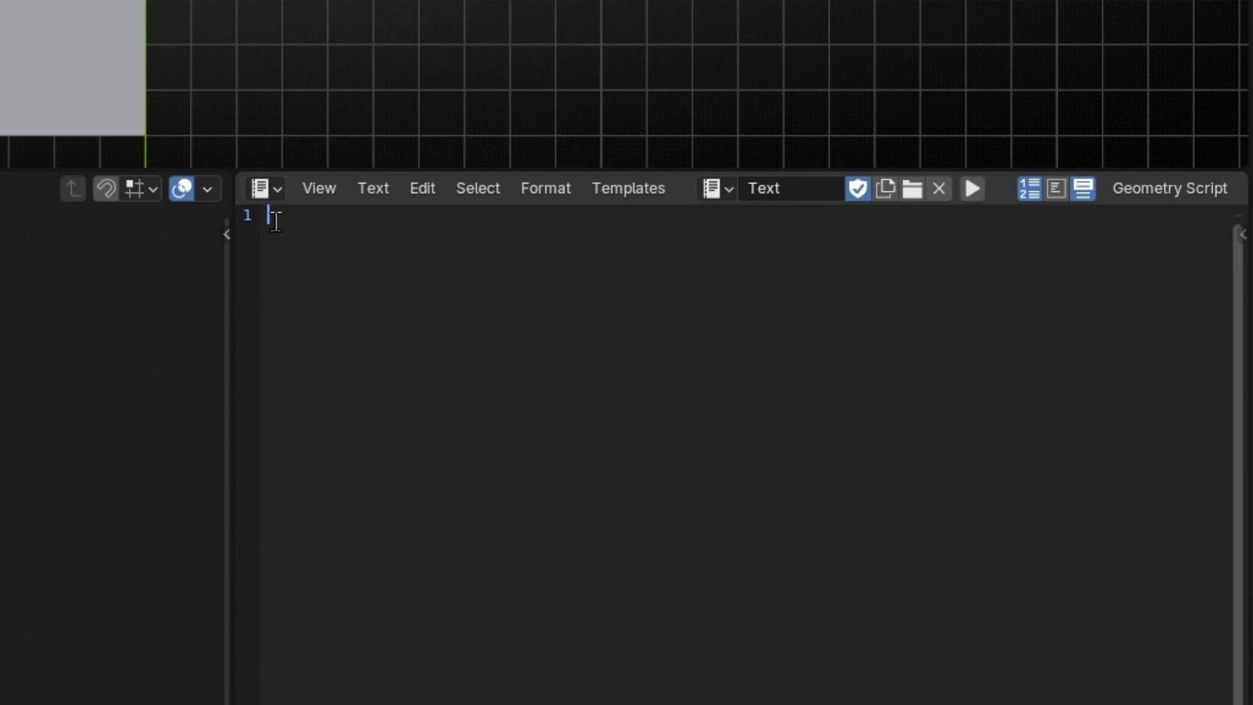
{"action": "key", "text": "Return"}
{"action": "type", "text": "Black = No dele"}
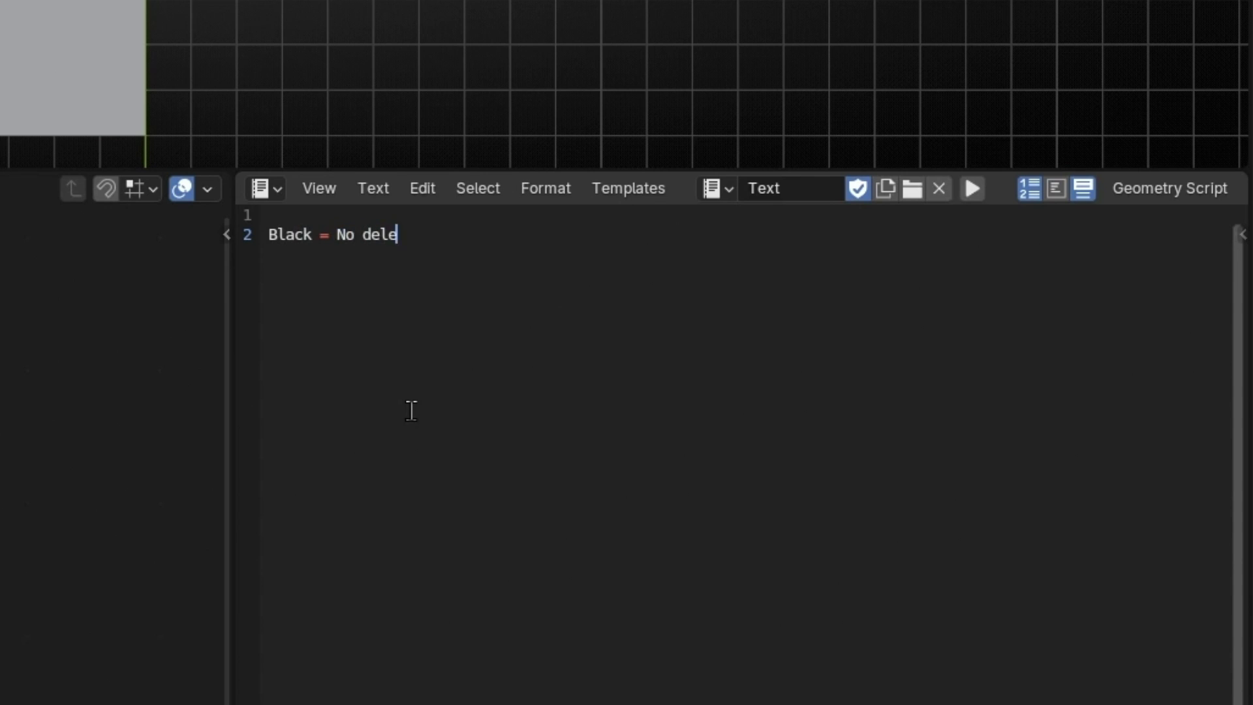
{"action": "type", "text": "te"}
{"action": "key", "text": "Return"}
{"action": "type", "text": "White"}
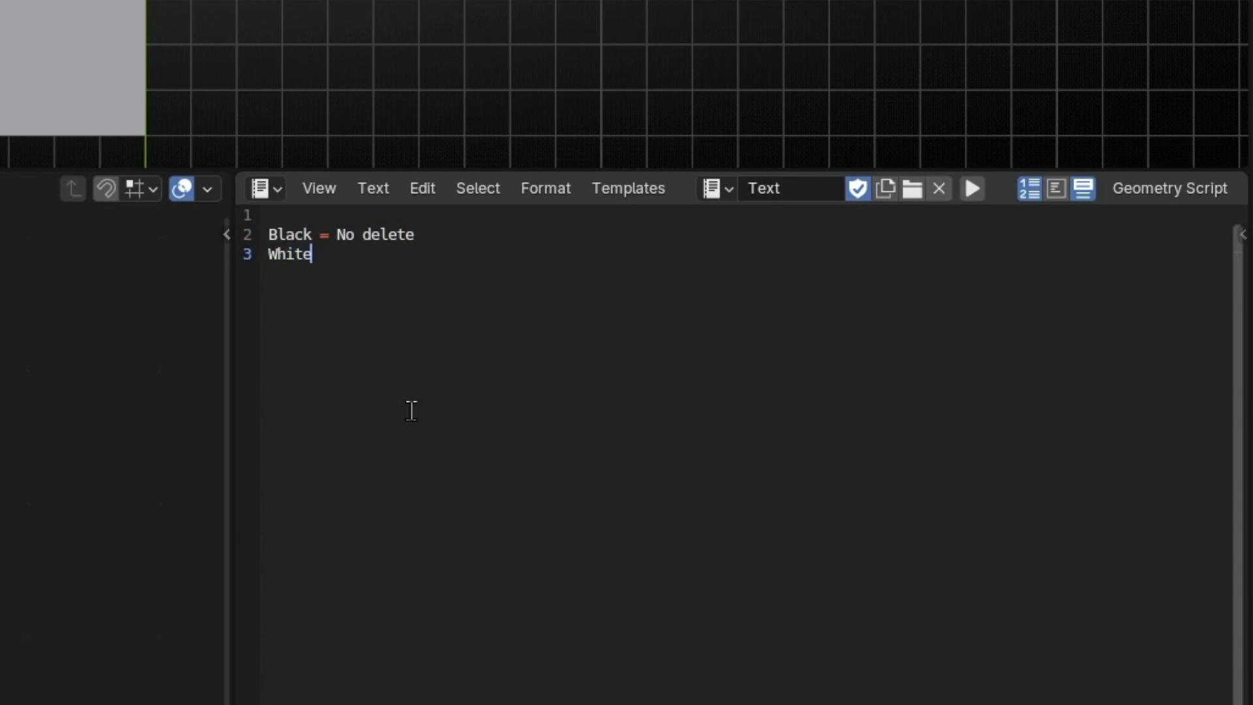
{"action": "type", "text": " = Delete"}
Rename the text block to 'Note 1'
{"action": "left_click", "coordinate": [814, 191]}
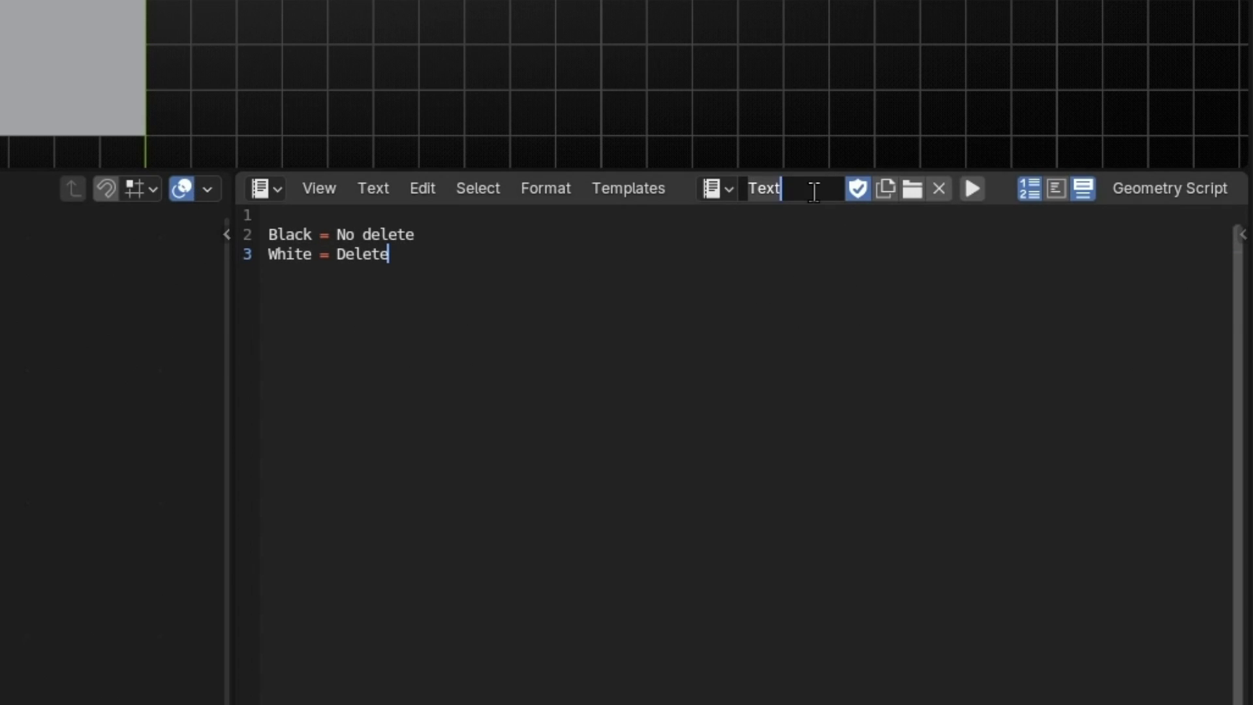
{"action": "type", "text": "Note 1"}
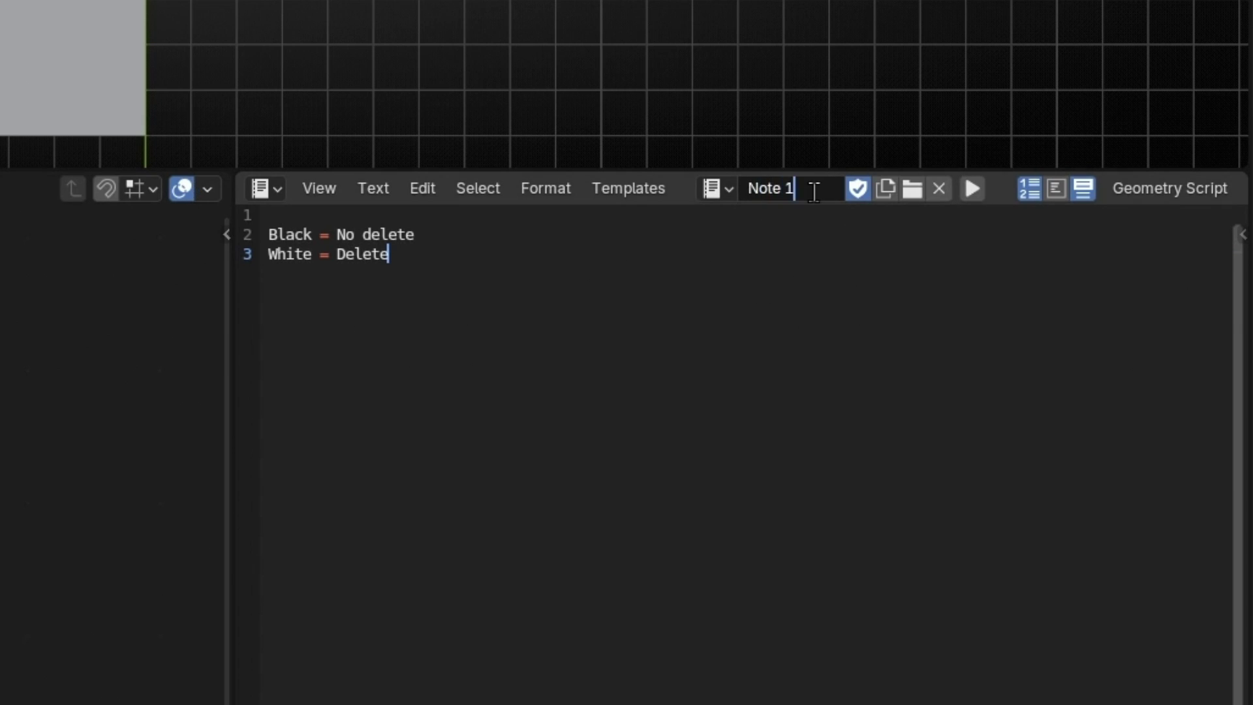
{"action": "key", "text": "Return"}
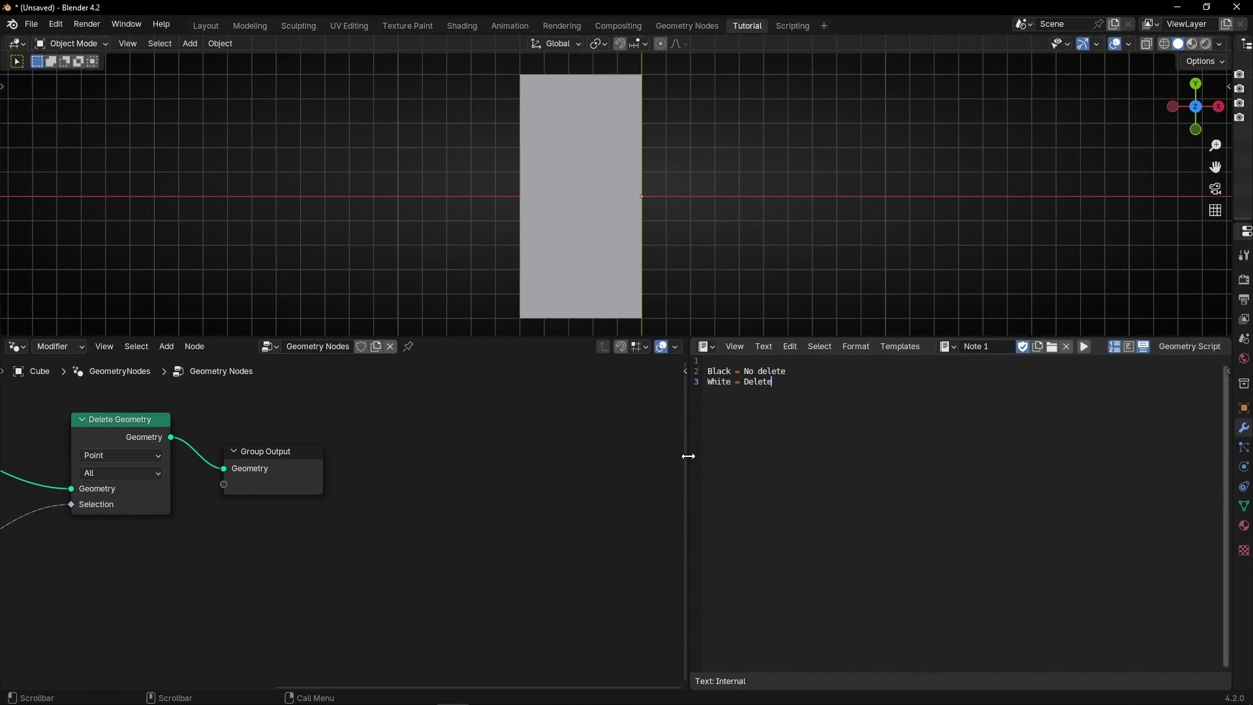
Widen the node editor, add a Frame below Delete Geometry, and show its Node sidebar tab
{"action": "left_click_drag", "start_coordinate": [689, 456], "coordinate": [1076, 462]}
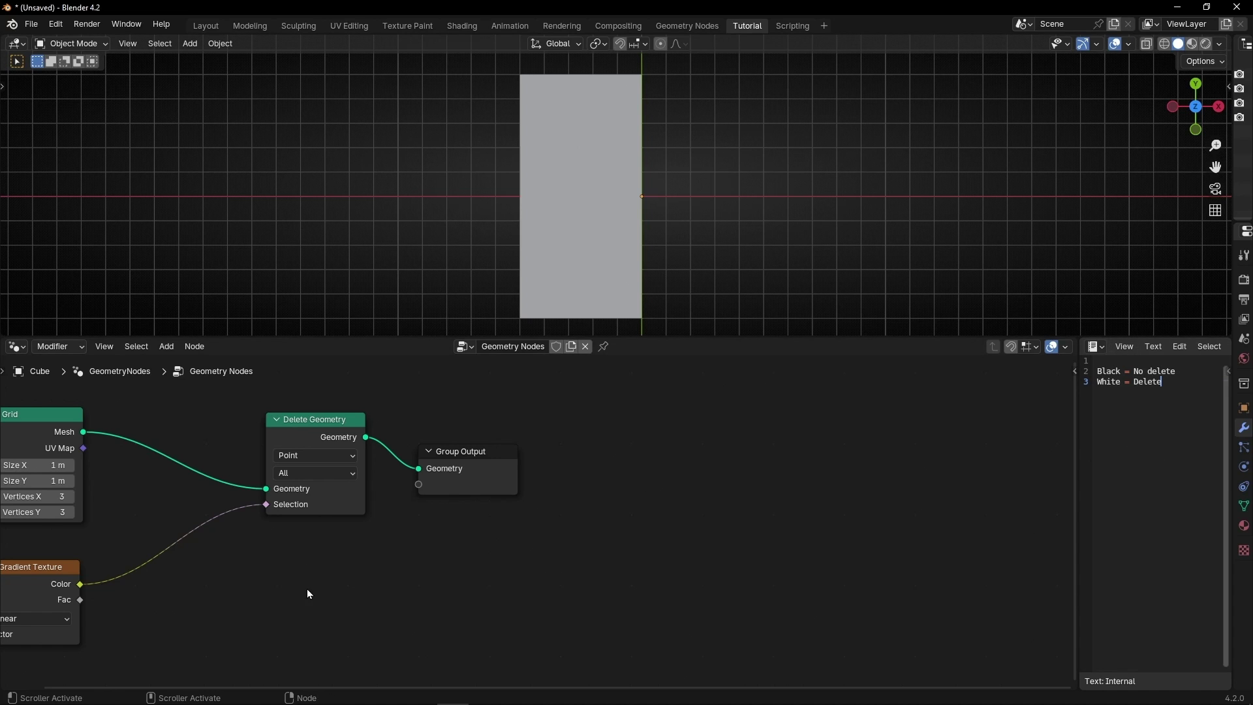
{"action": "middle_click_drag", "start_coordinate": [454, 587], "coordinate": [745, 543]}
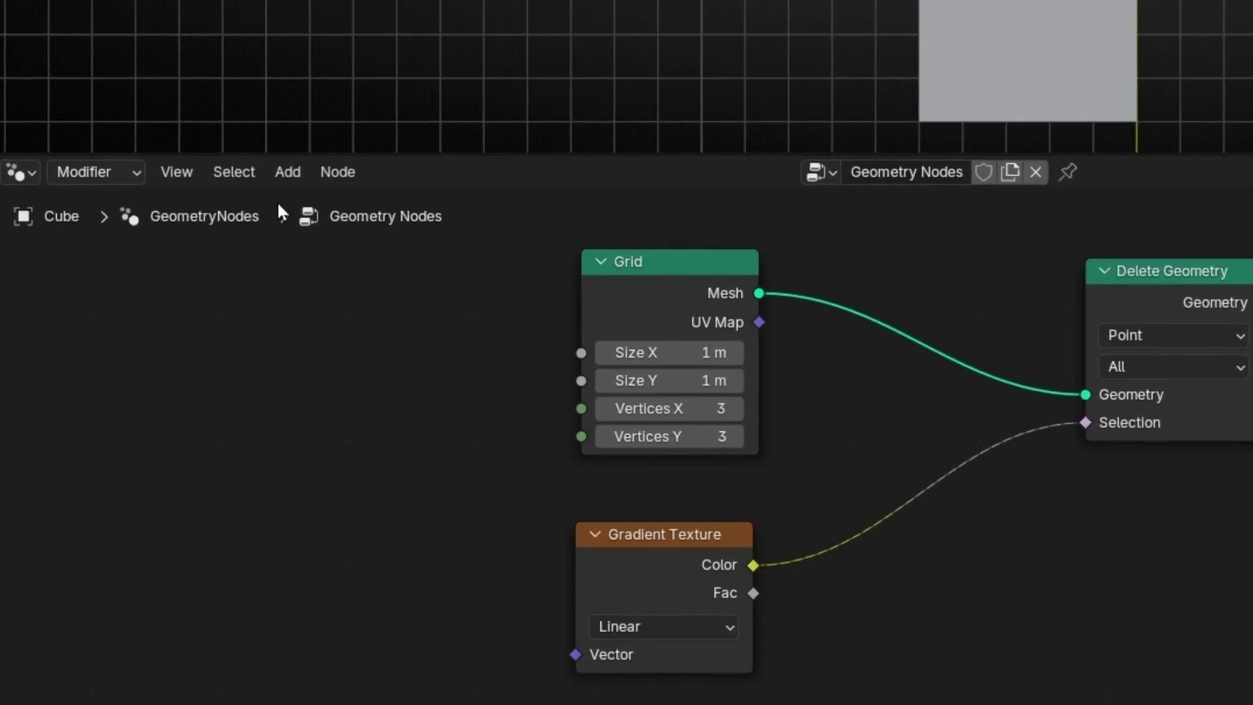
{"action": "left_click", "coordinate": [192, 309]}
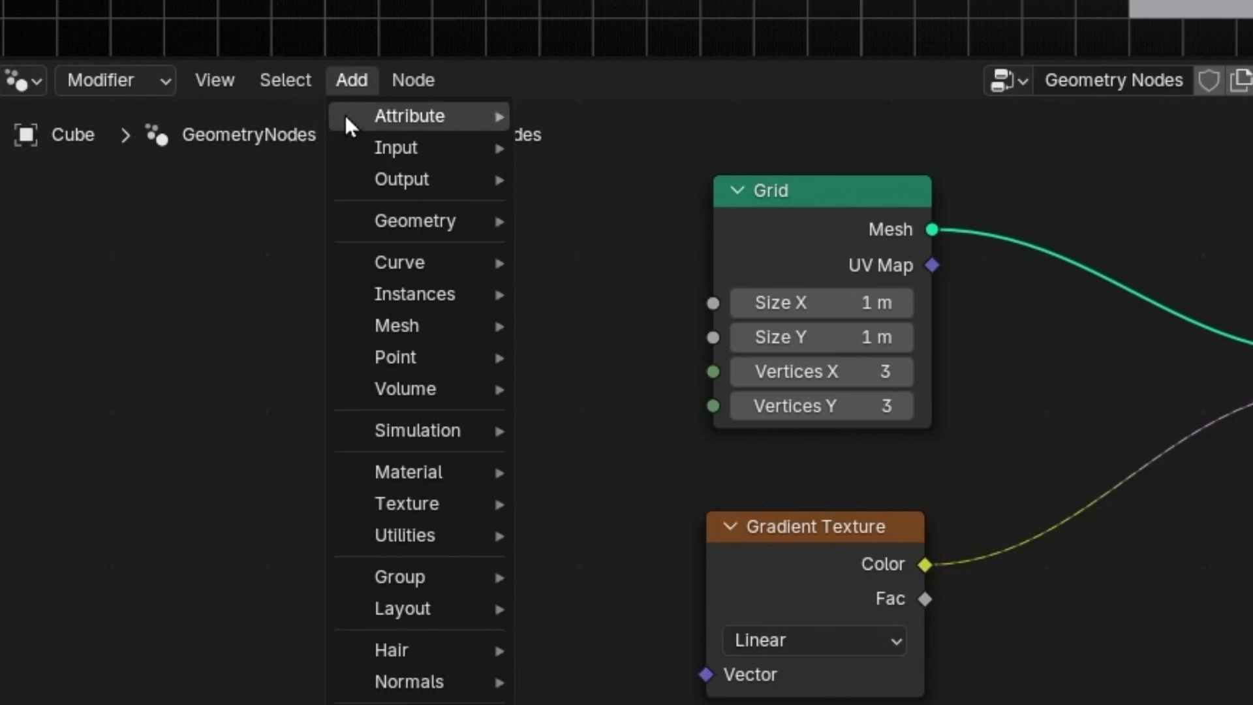
{"action": "mouse_move", "coordinate": [436, 597]}
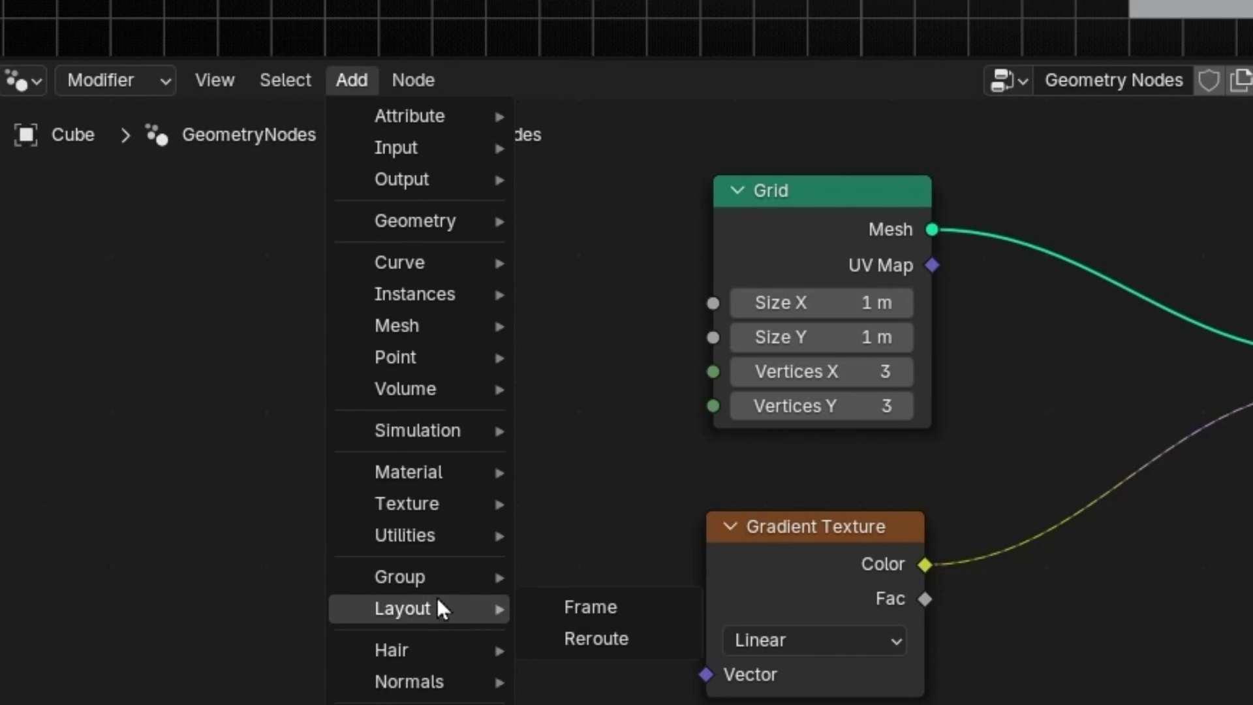
{"action": "left_click", "coordinate": [632, 607]}
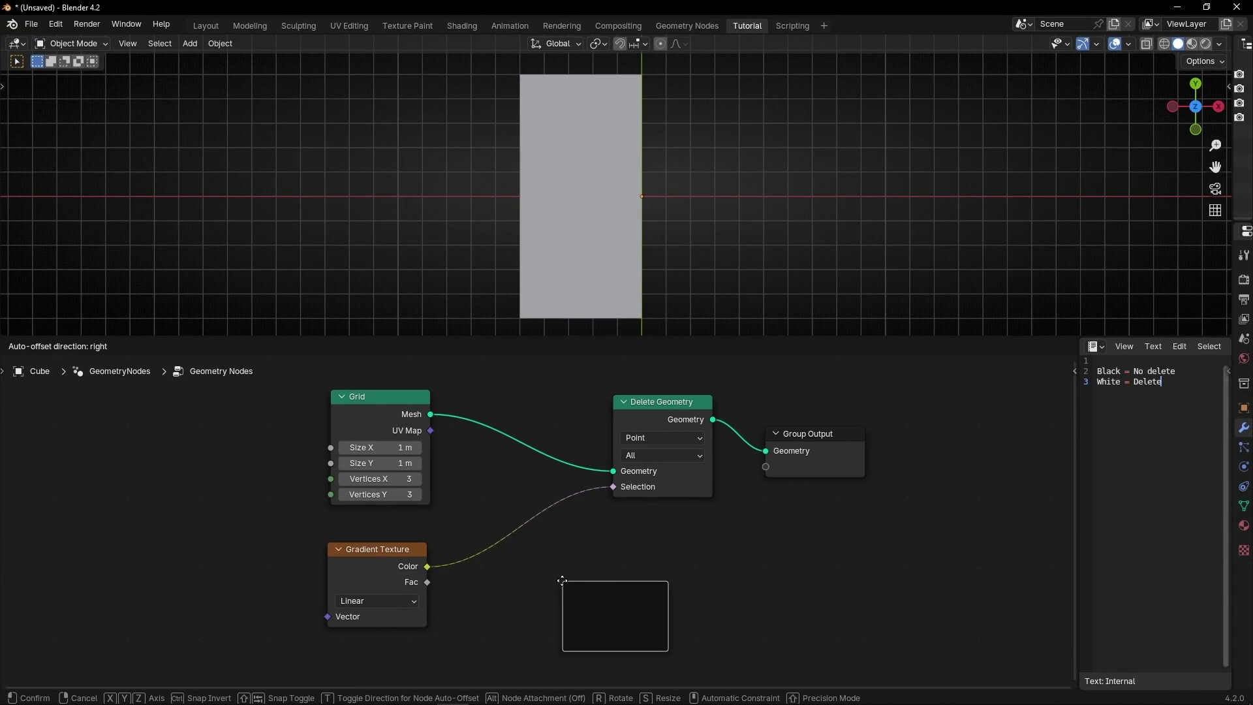
{"action": "left_click", "coordinate": [620, 528]}
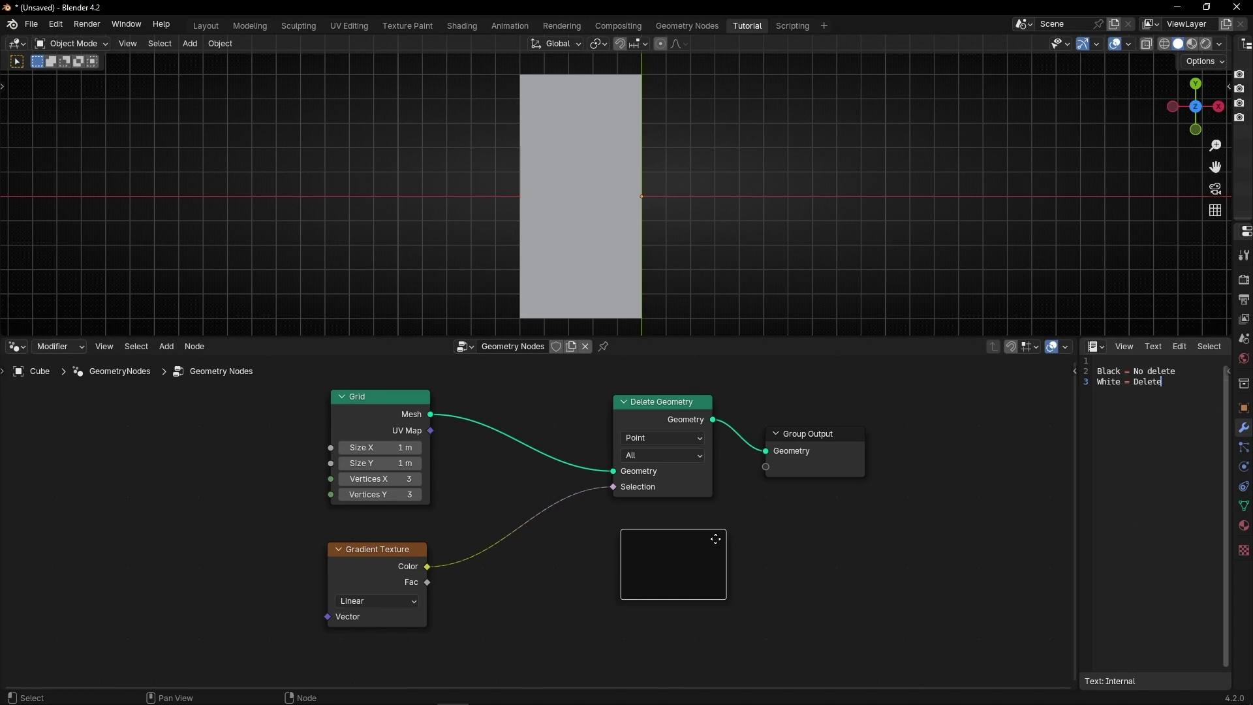
{"action": "middle_click_drag", "start_coordinate": [859, 542], "coordinate": [637, 539]}
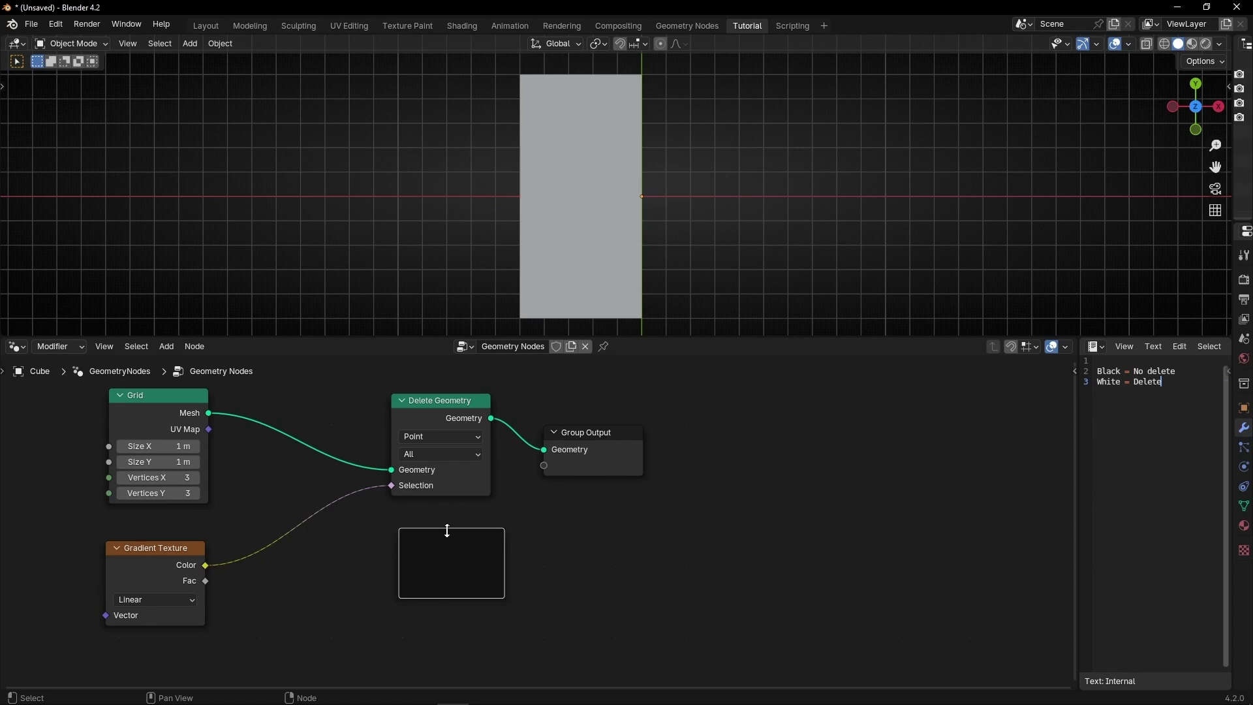
{"action": "key", "text": "n"}
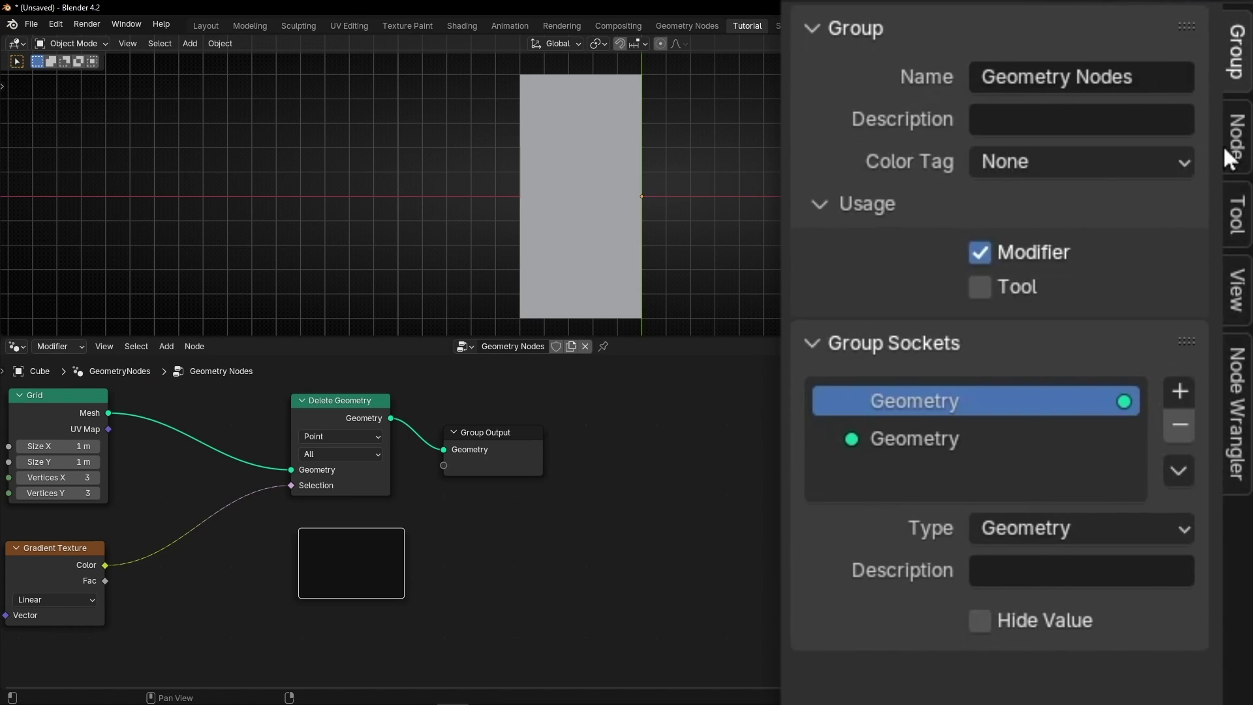
{"action": "left_click", "coordinate": [1069, 411]}
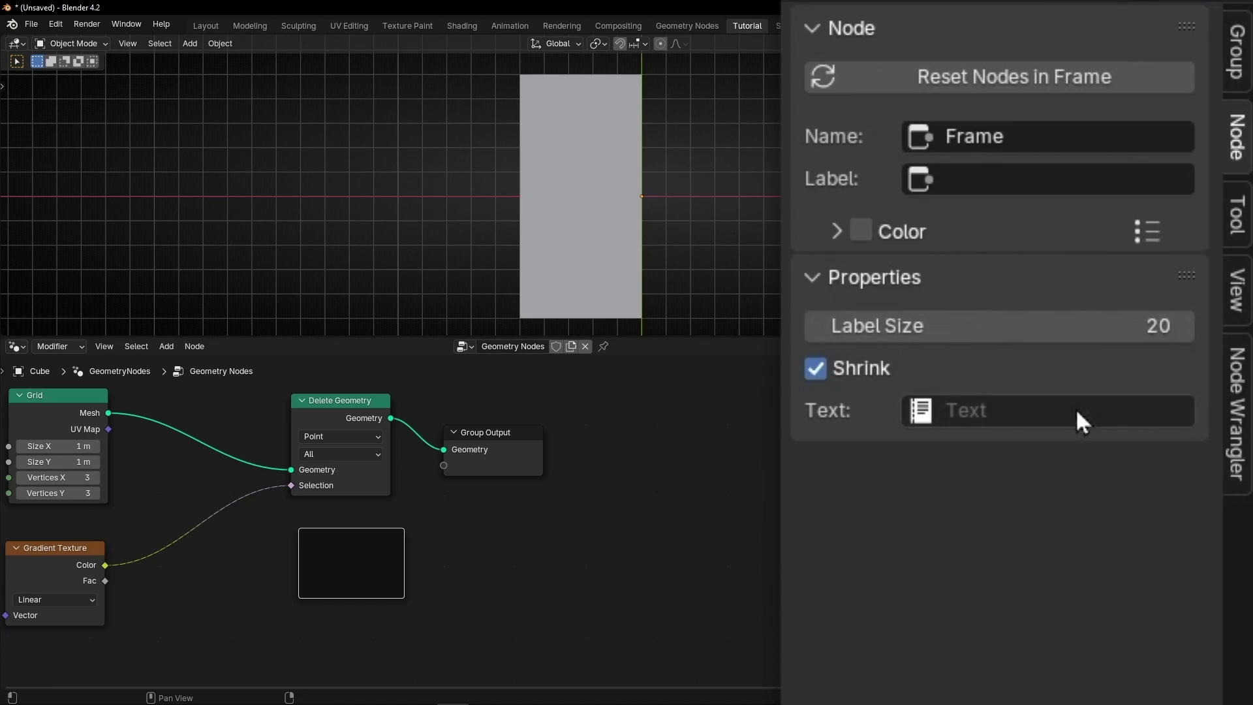
Assign the Note 1 text block to the frame's Text field
{"action": "left_click", "coordinate": [999, 526]}
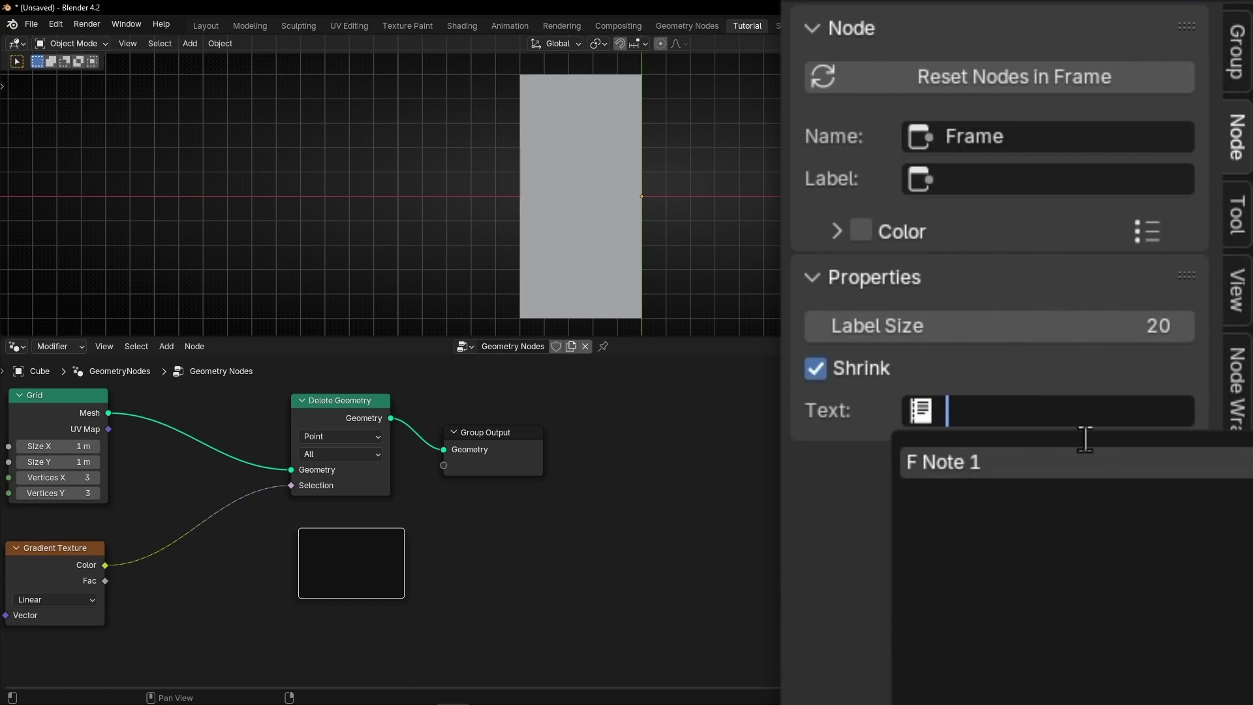
{"action": "left_click", "coordinate": [1029, 458]}
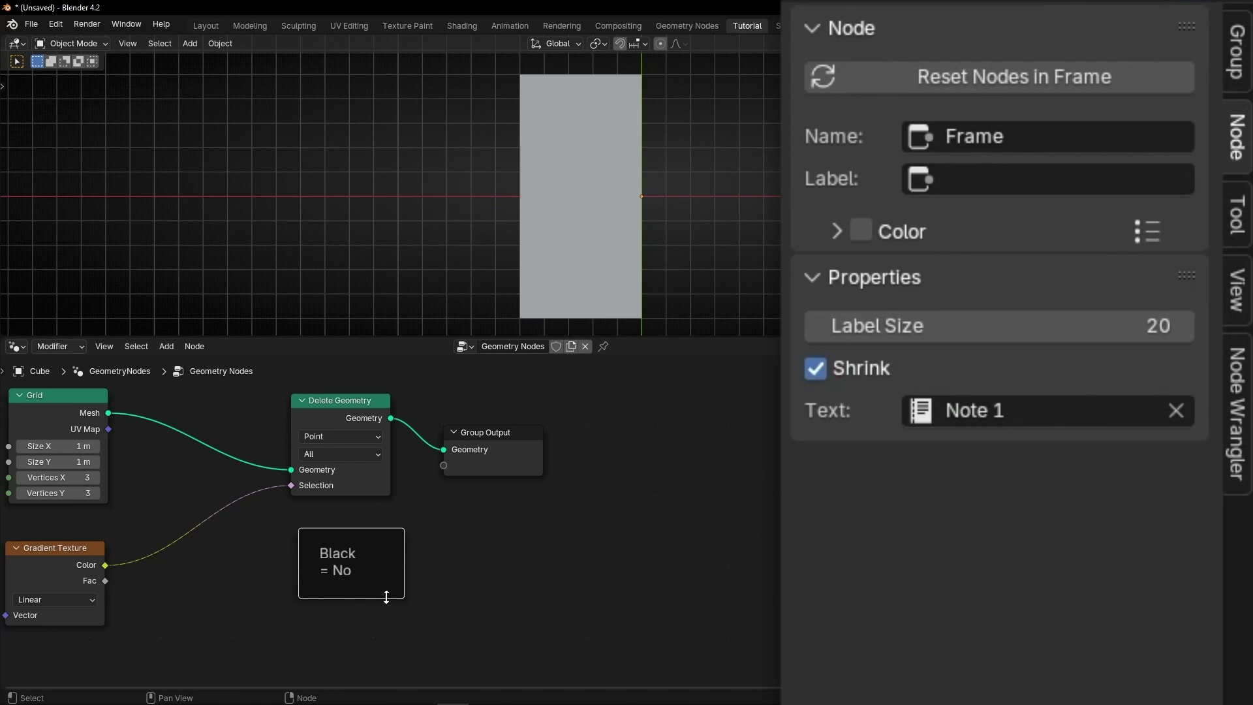
Resize the frame to show both note lines and set its Label Size to 19
{"action": "scroll", "coordinate": [362, 586], "scroll_direction": "up", "scroll_amount": 2}
{"action": "middle_click_drag", "start_coordinate": [361, 591], "coordinate": [464, 520]}
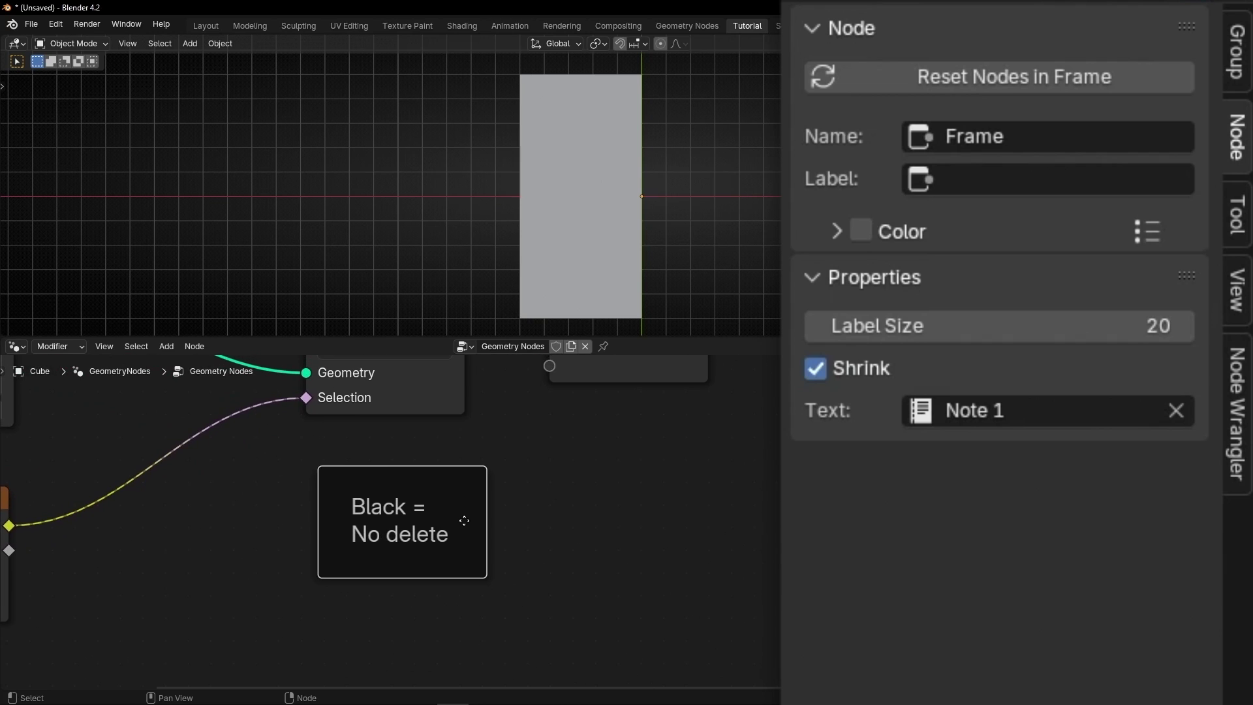
{"action": "left_click_drag", "start_coordinate": [485, 512], "coordinate": [582, 510]}
{"action": "mouse_move", "coordinate": [423, 579]}
{"action": "left_mouse_down"}
{"action": "mouse_move", "coordinate": [424, 611]}
{"action": "mouse_move", "coordinate": [425, 550]}
{"action": "mouse_move", "coordinate": [422, 605]}
{"action": "mouse_move", "coordinate": [425, 583]}
{"action": "left_mouse_up"}
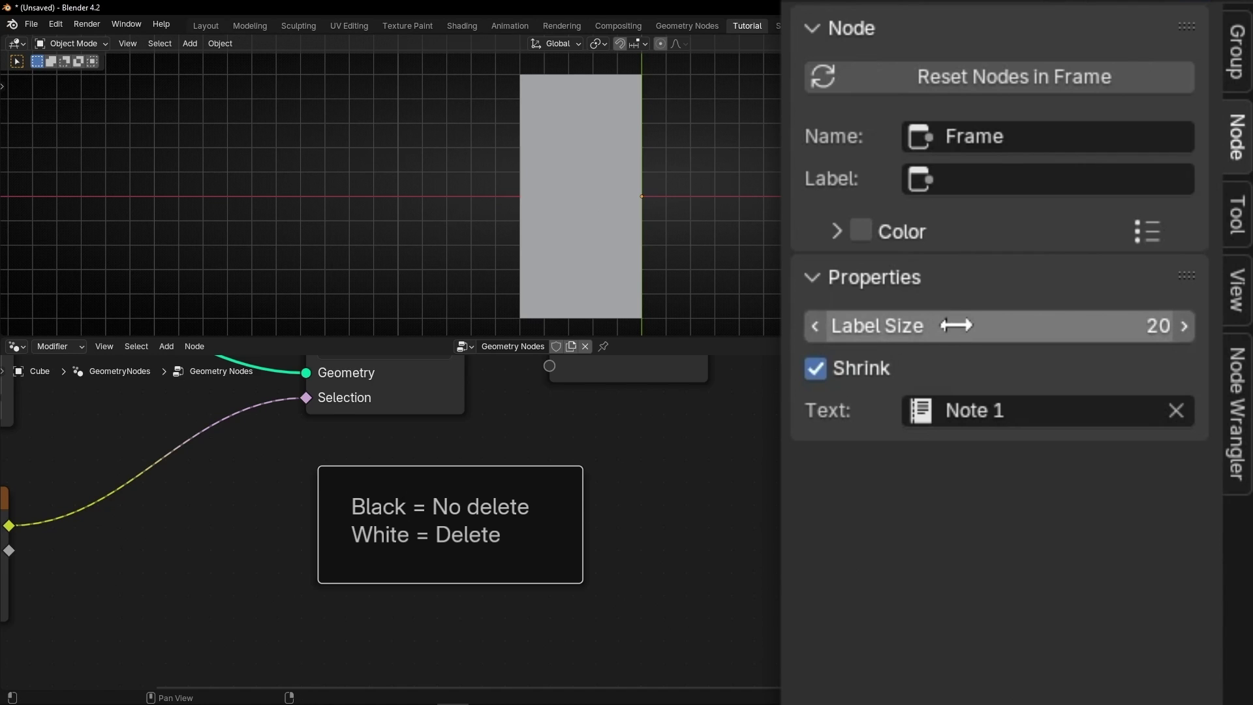
{"action": "mouse_move", "coordinate": [951, 325]}
{"action": "left_mouse_down"}
{"action": "mouse_move", "coordinate": [897, 325]}
{"action": "mouse_move", "coordinate": [946, 324]}
{"action": "left_mouse_up"}
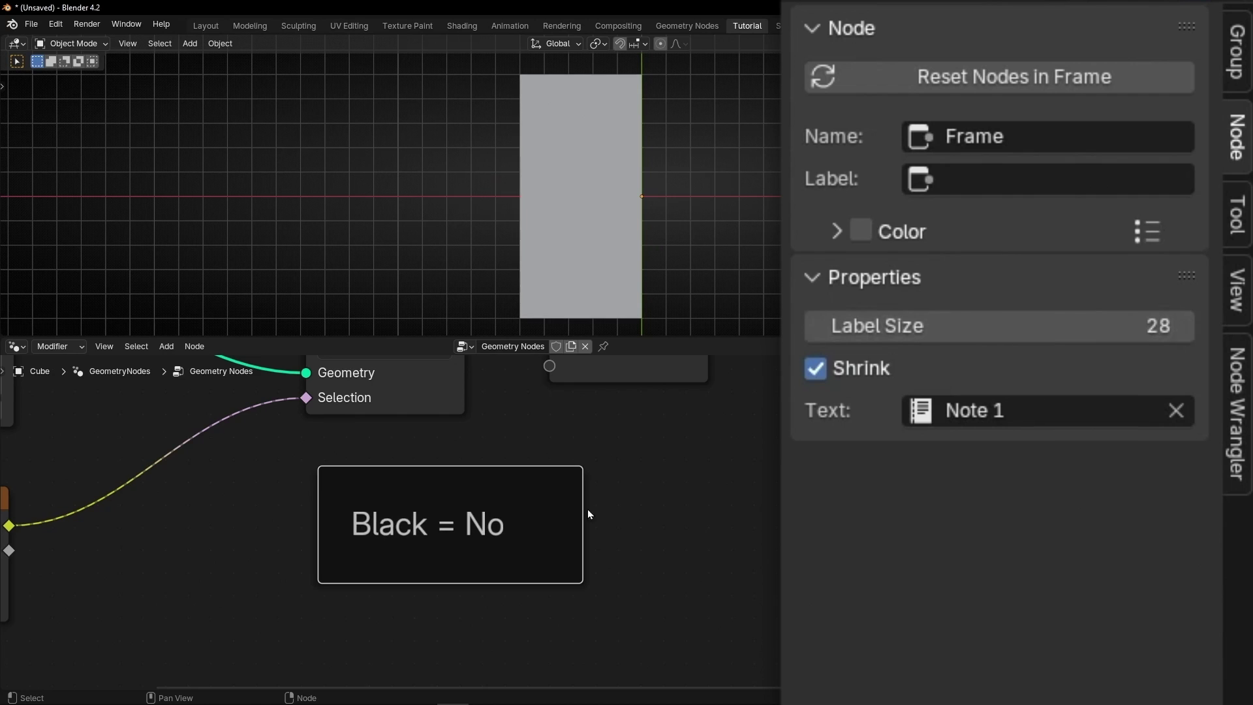
{"action": "left_click_drag", "start_coordinate": [579, 512], "coordinate": [777, 512]}
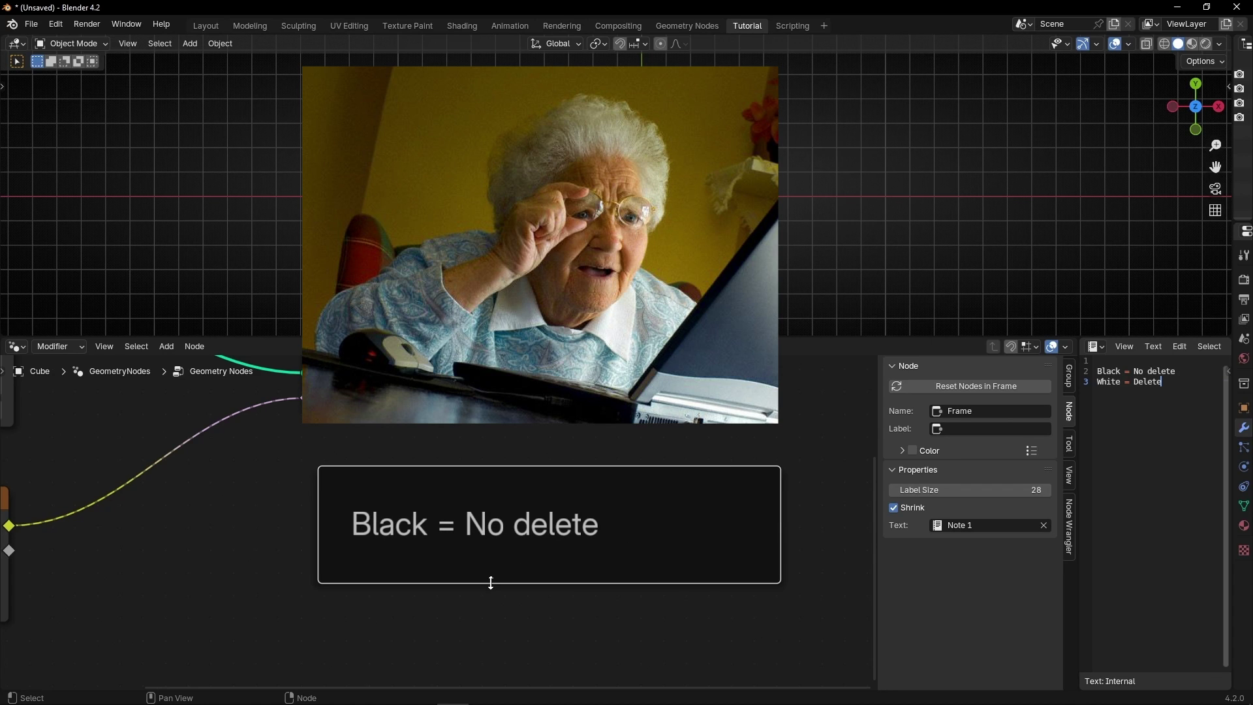
{"action": "left_click_drag", "start_coordinate": [491, 582], "coordinate": [491, 649]}
{"action": "scroll", "coordinate": [438, 599], "scroll_direction": "down", "scroll_amount": 4}
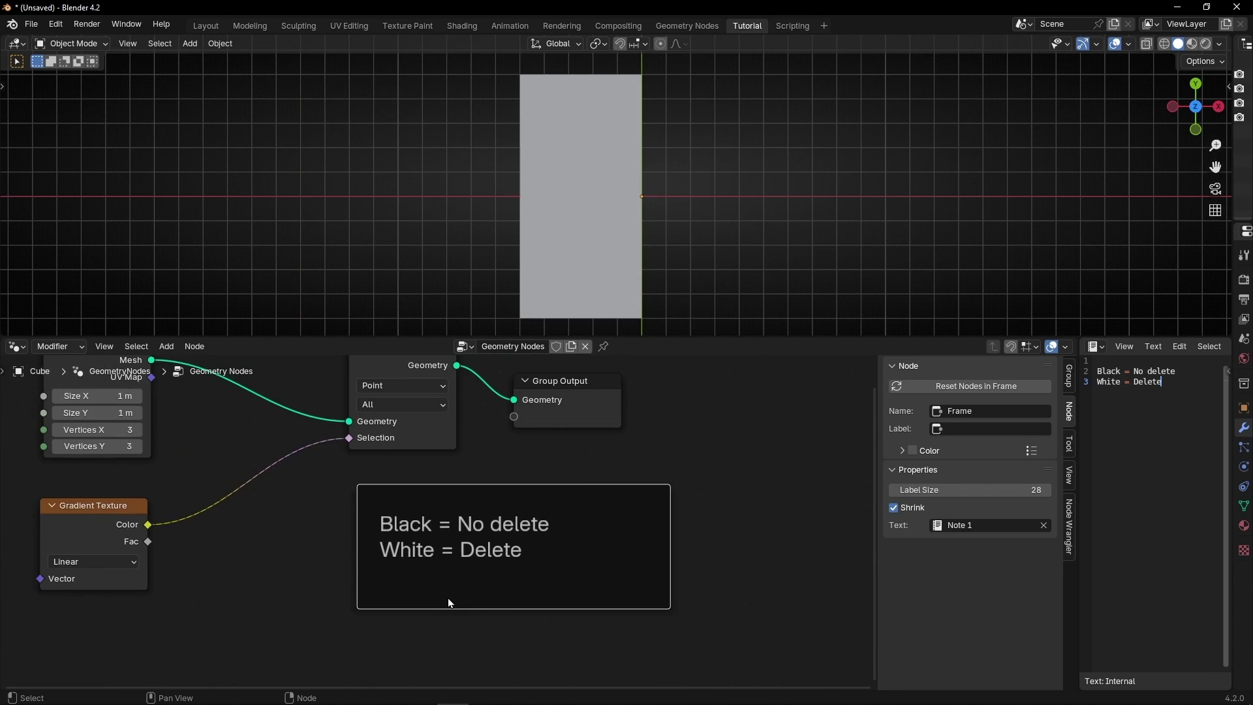
{"action": "left_click_drag", "start_coordinate": [998, 489], "coordinate": [969, 490]}
{"action": "left_click_drag", "start_coordinate": [607, 576], "coordinate": [456, 553]}
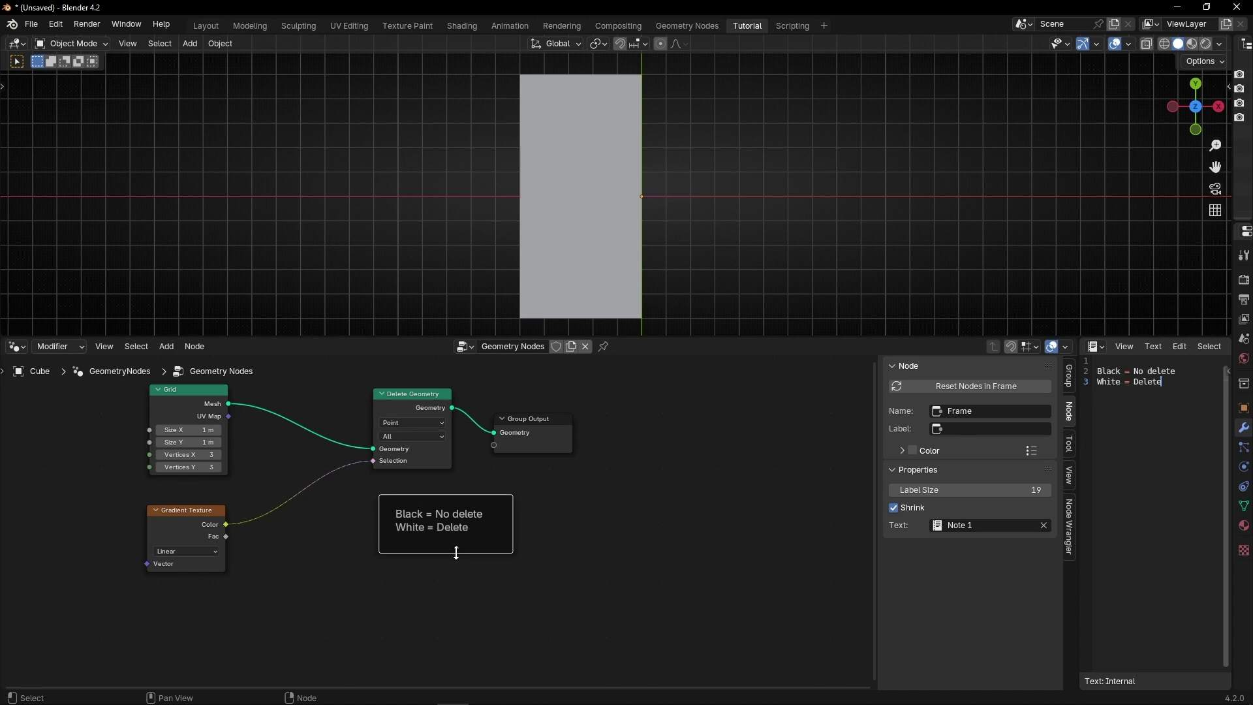
{"action": "scroll", "coordinate": [539, 557], "scroll_direction": "up", "scroll_amount": 5}
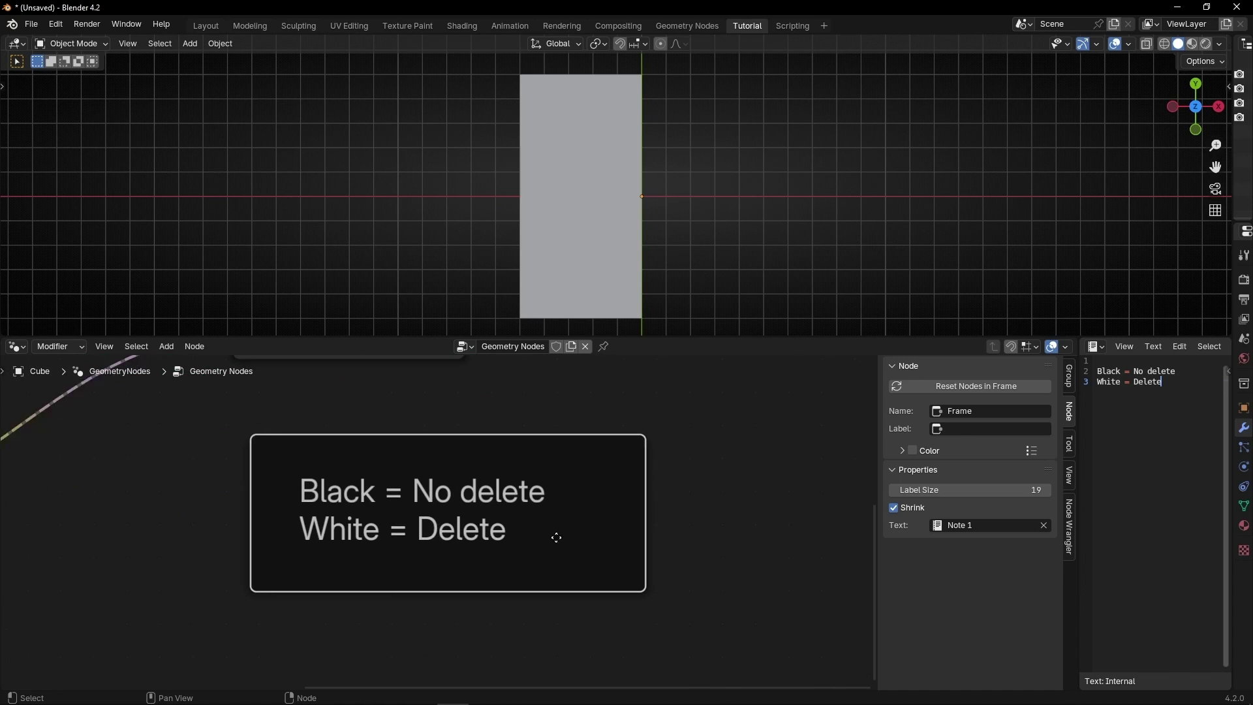
{"action": "middle_click_drag", "start_coordinate": [556, 537], "coordinate": [469, 532]}
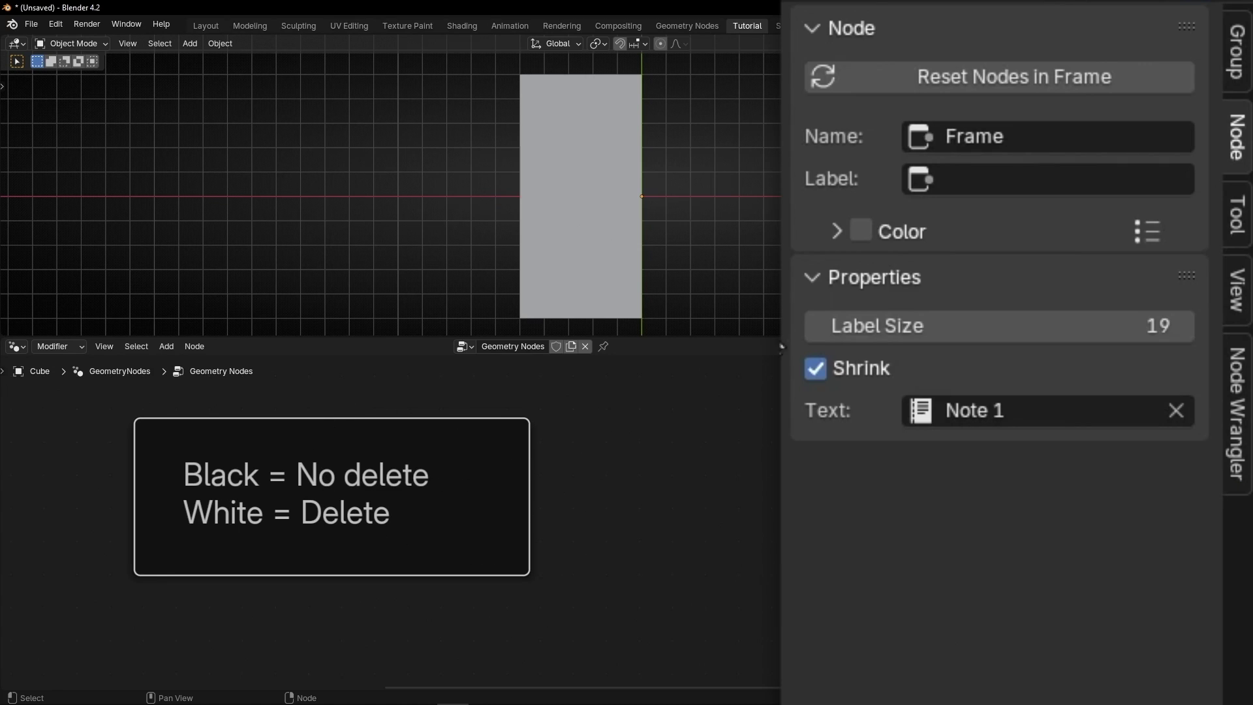
Enable a custom colour on the frame and set it to a dark maroon
{"action": "left_click", "coordinate": [857, 235]}
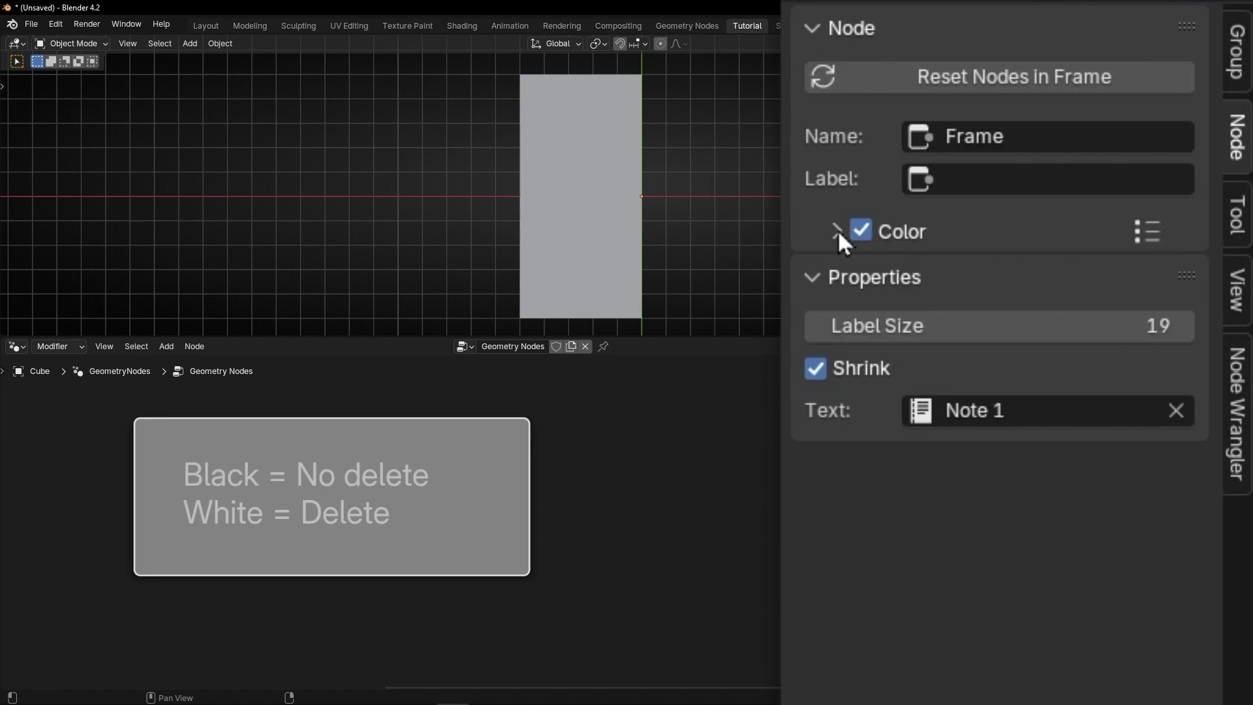
{"action": "left_click", "coordinate": [837, 231]}
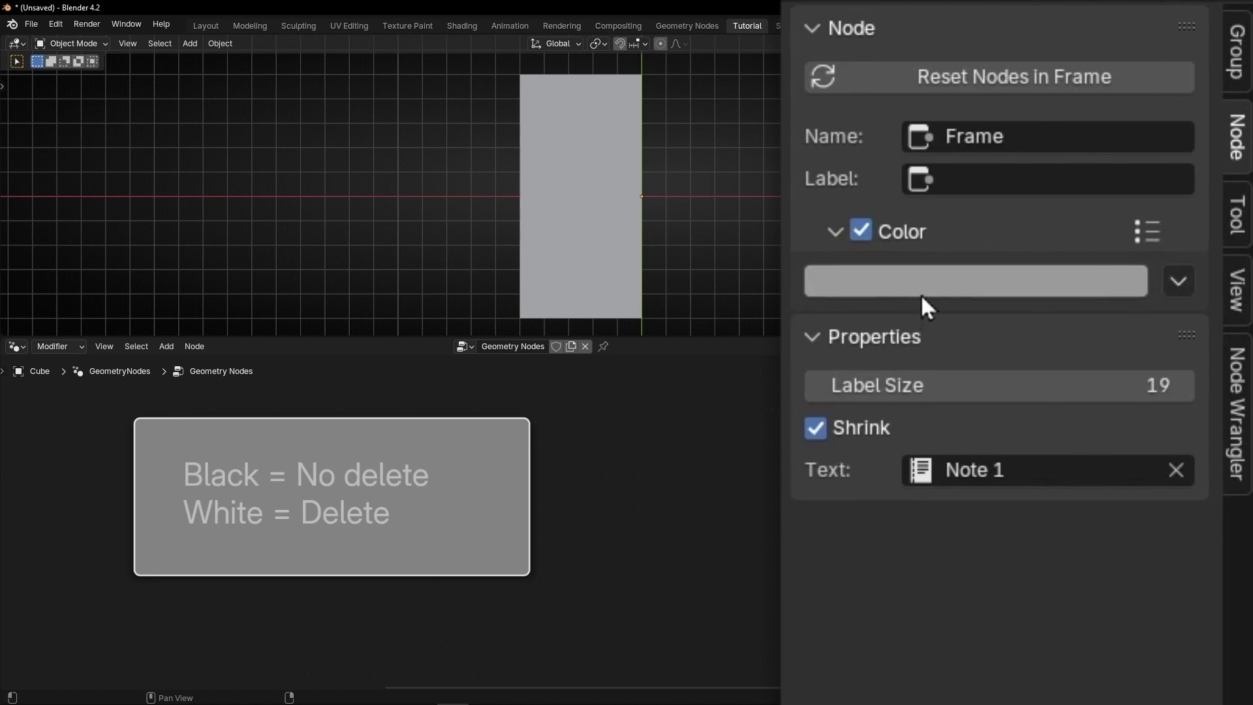
{"action": "left_click", "coordinate": [937, 473]}
{"action": "mouse_move", "coordinate": [958, 322]}
{"action": "left_mouse_down"}
{"action": "mouse_move", "coordinate": [940, 314]}
{"action": "mouse_move", "coordinate": [1003, 363]}
{"action": "mouse_move", "coordinate": [933, 349]}
{"action": "mouse_move", "coordinate": [991, 316]}
{"action": "mouse_move", "coordinate": [966, 362]}
{"action": "left_mouse_up"}
{"action": "left_click_drag", "start_coordinate": [1038, 311], "coordinate": [1012, 353]}
{"action": "scroll", "coordinate": [421, 543], "scroll_direction": "down", "scroll_amount": 3}
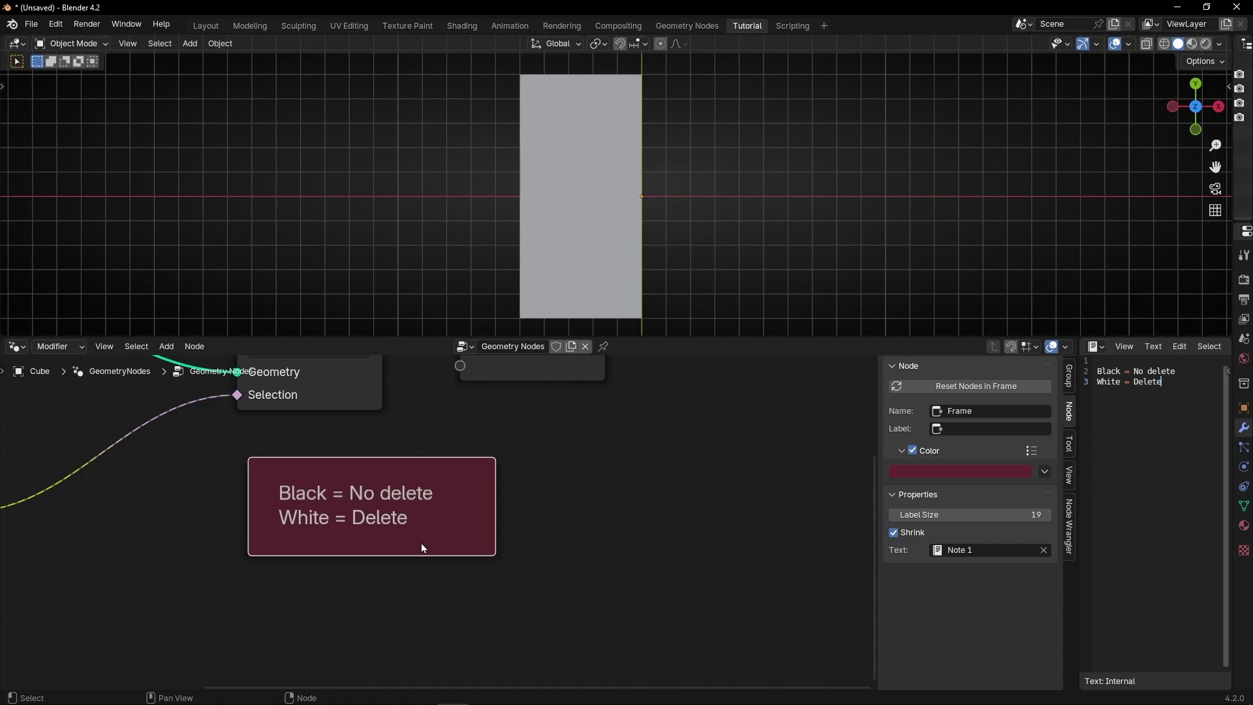
{"action": "middle_click_drag", "start_coordinate": [320, 523], "coordinate": [407, 581]}
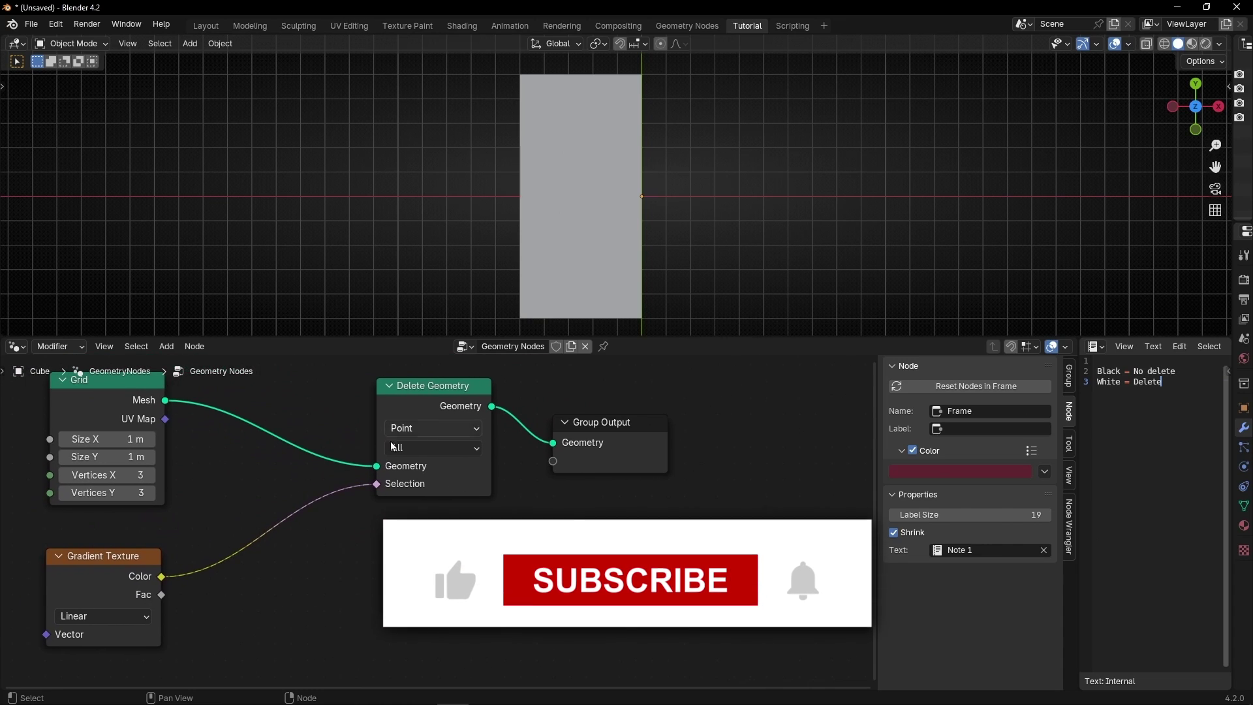
{"action": "mouse_move", "coordinate": [393, 446]}
{"action": "middle_mouse_down"}
{"action": "mouse_move", "coordinate": [463, 453]}
{"action": "mouse_move", "coordinate": [410, 458]}
{"action": "middle_mouse_up"}
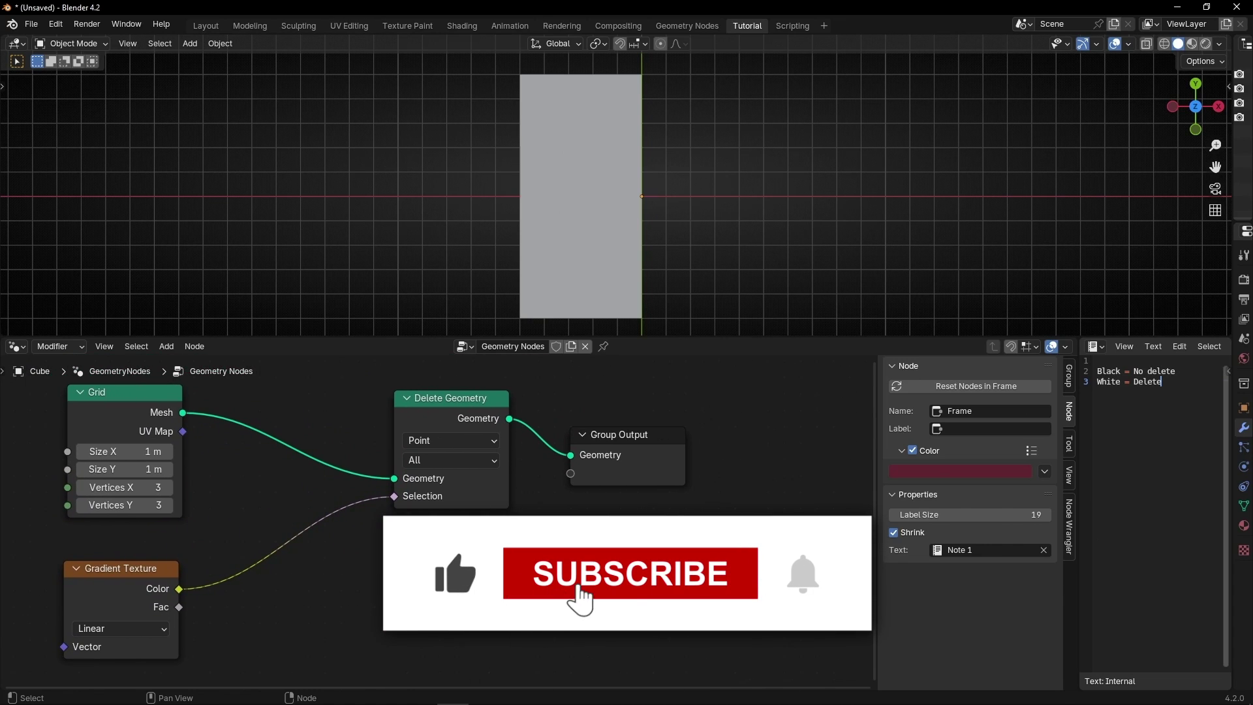
{"action": "key", "text": "g"}
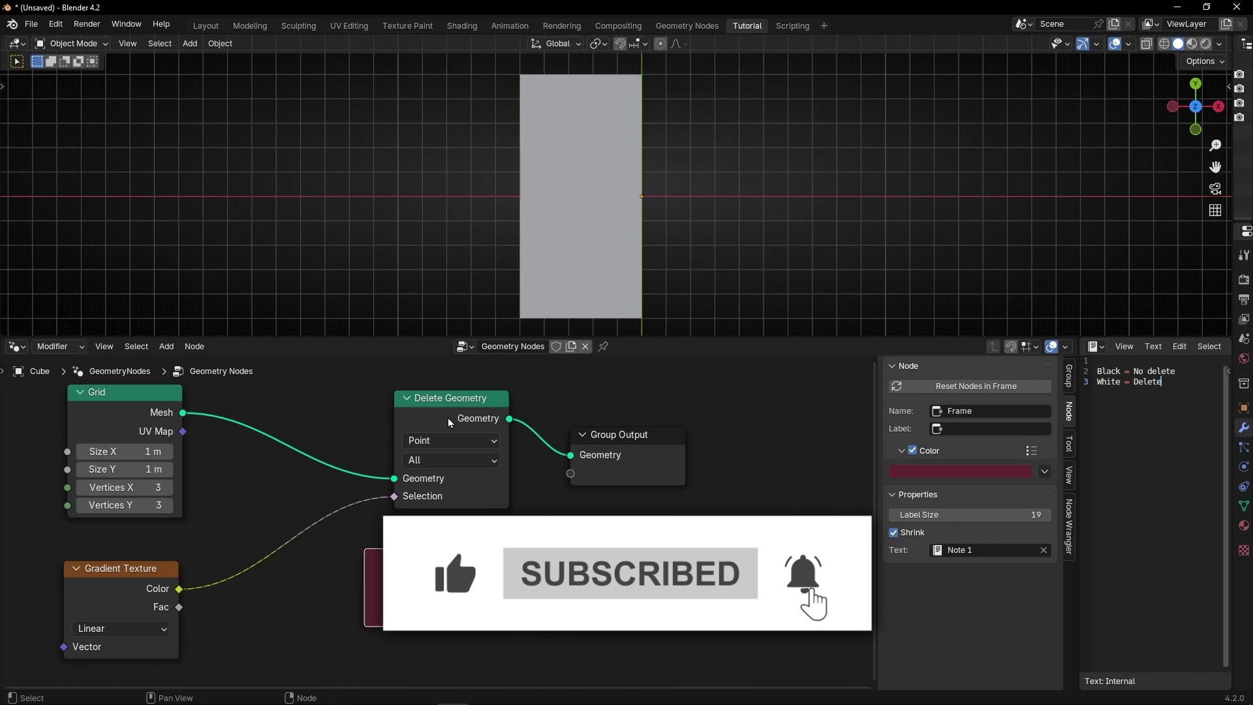
Move Delete Geometry into the frame, turn off Shrink, and fit the frame below the note
{"action": "mouse_move", "coordinate": [436, 401]}
{"action": "left_mouse_down"}
{"action": "mouse_move", "coordinate": [470, 400]}
{"action": "mouse_move", "coordinate": [502, 450]}
{"action": "mouse_move", "coordinate": [457, 551]}
{"action": "mouse_move", "coordinate": [432, 383]}
{"action": "left_mouse_up"}
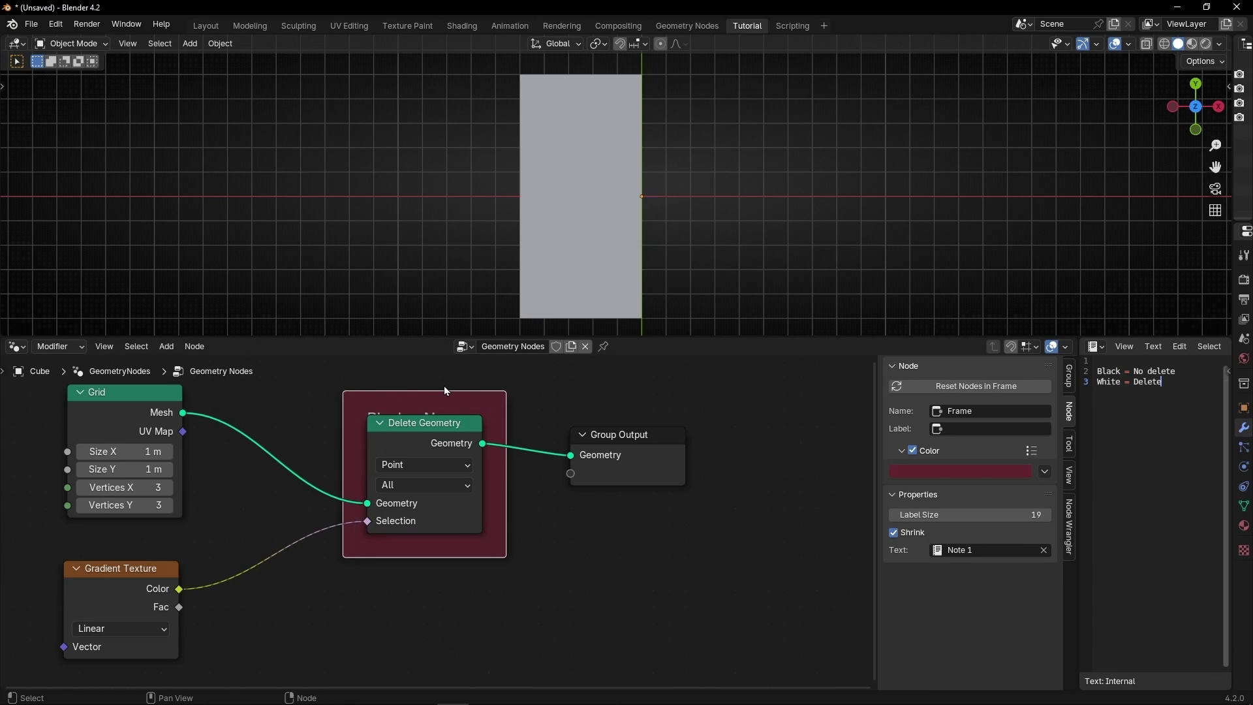
{"action": "left_click_drag", "start_coordinate": [505, 415], "coordinate": [489, 418]}
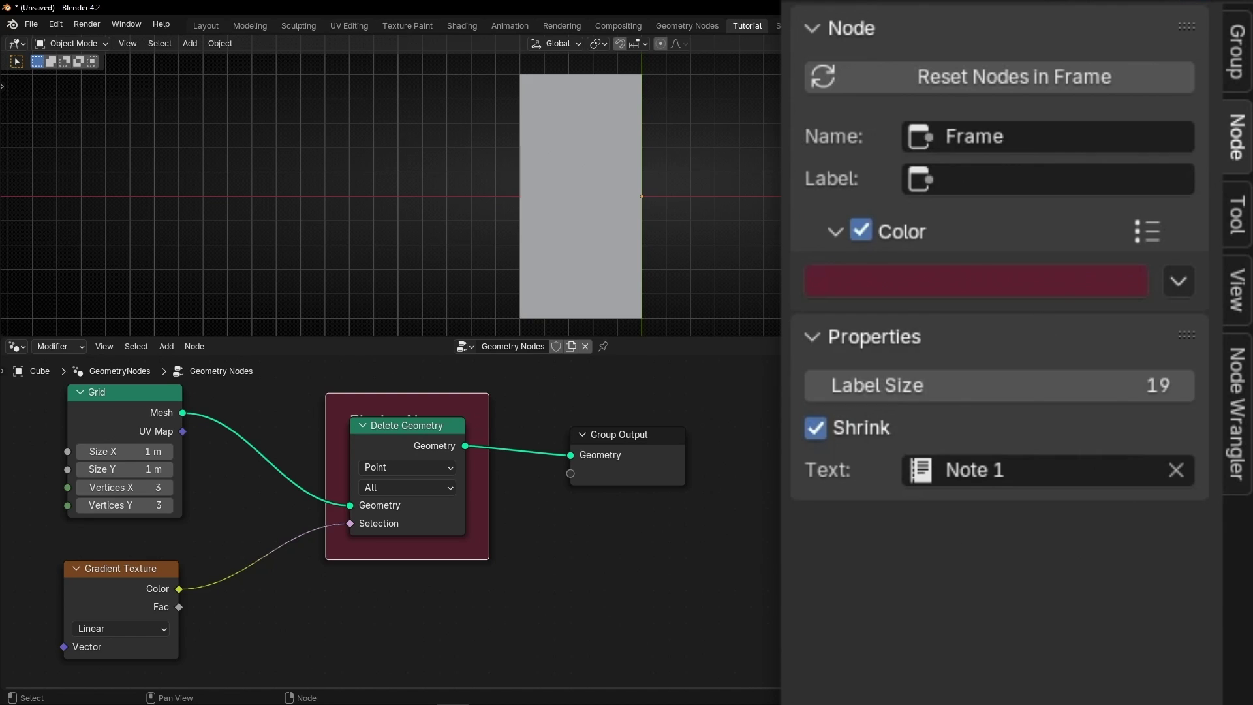
{"action": "left_click", "coordinate": [813, 428]}
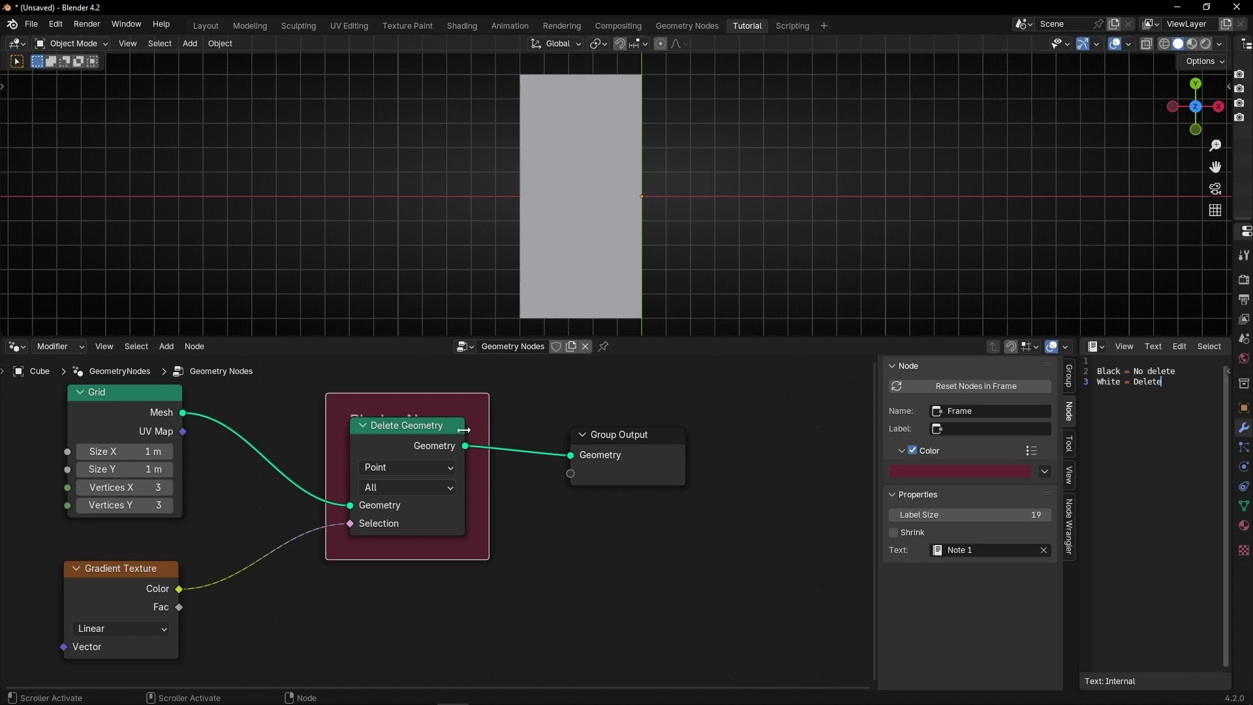
{"action": "left_click_drag", "start_coordinate": [487, 427], "coordinate": [516, 422]}
{"action": "left_click_drag", "start_coordinate": [424, 558], "coordinate": [424, 592]}
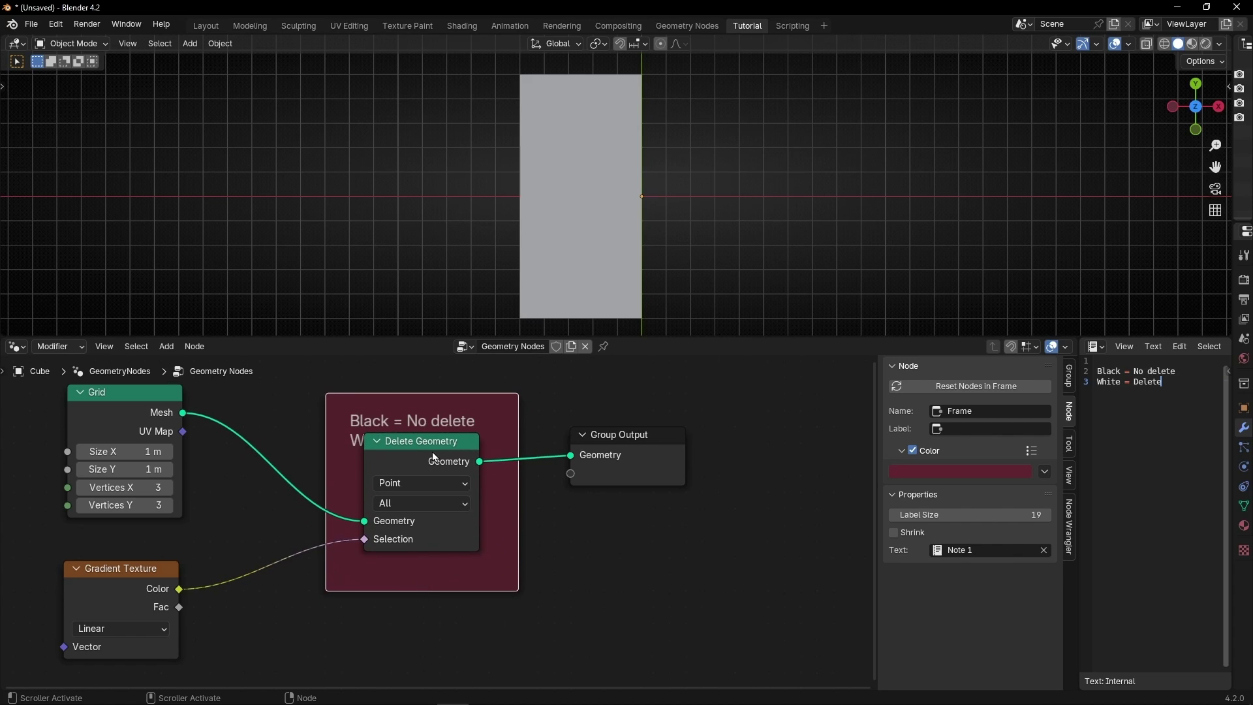
{"action": "left_click_drag", "start_coordinate": [433, 461], "coordinate": [430, 485]}
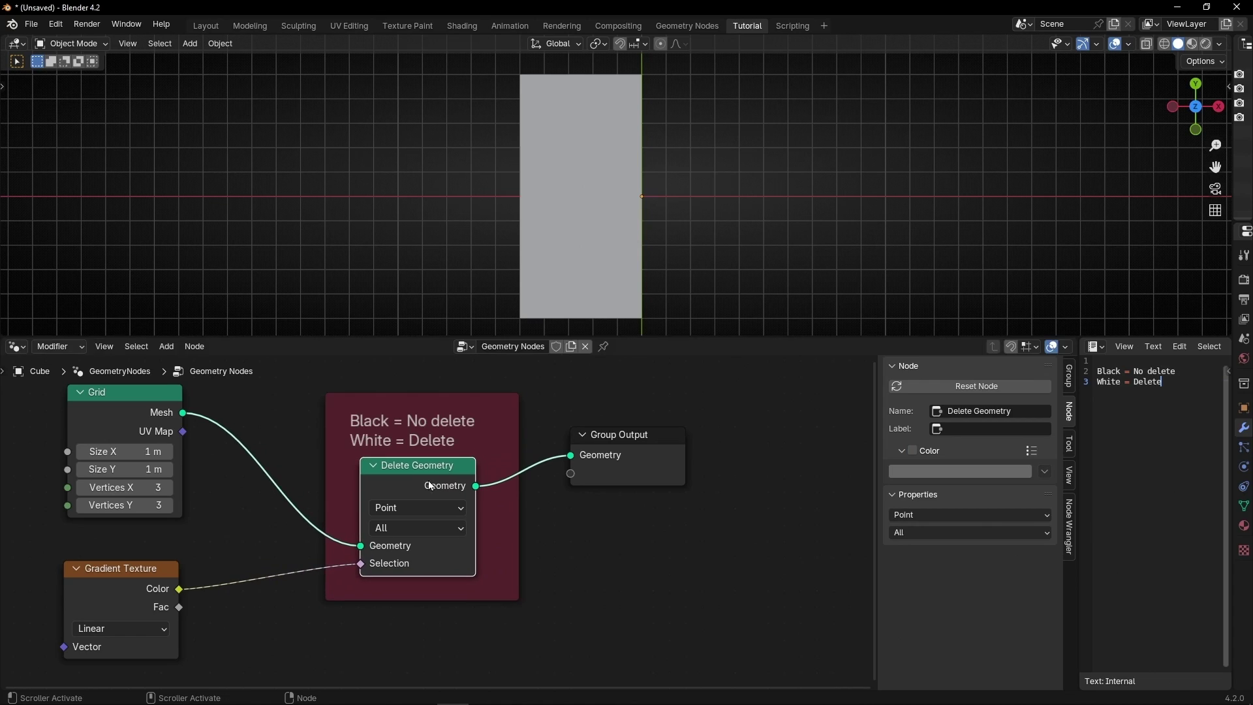
{"action": "left_click_drag", "start_coordinate": [516, 437], "coordinate": [527, 437]}
{"action": "left_click_drag", "start_coordinate": [414, 484], "coordinate": [418, 491]}
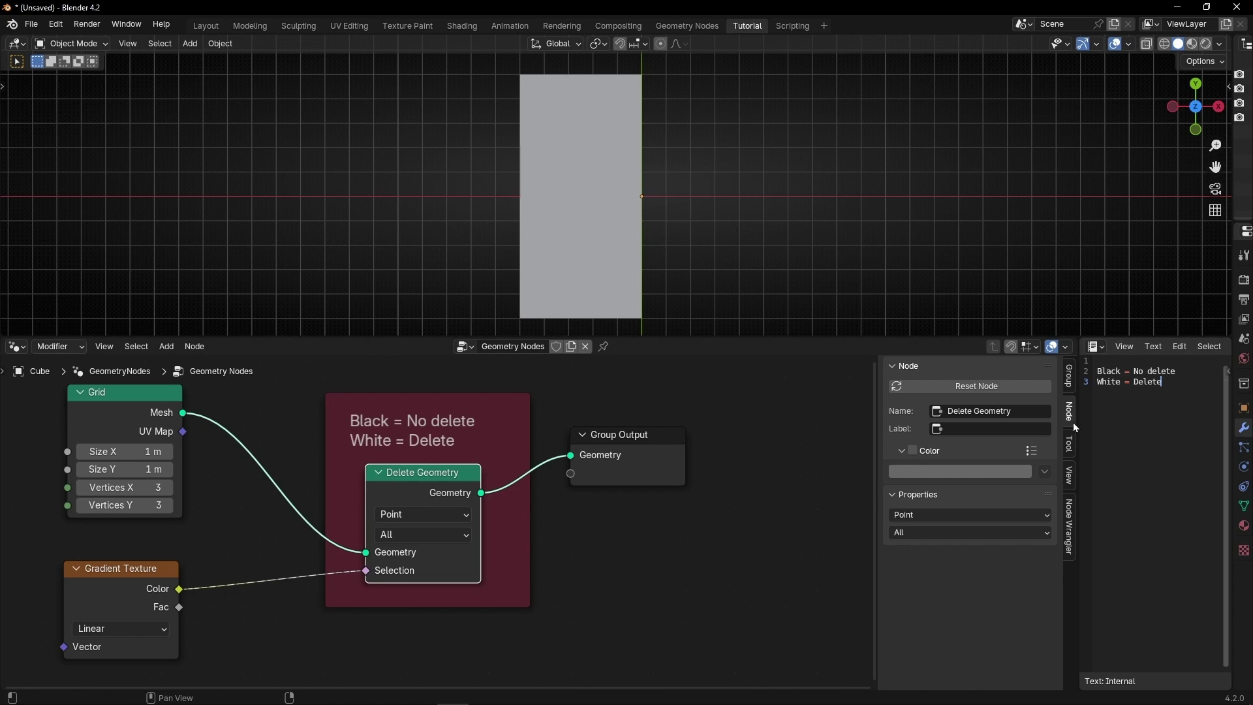
Create a text block named 'Note 2' containing a one-line subscribe-and-like message for the channel
{"action": "left_click_drag", "start_coordinate": [1076, 423], "coordinate": [611, 427]}
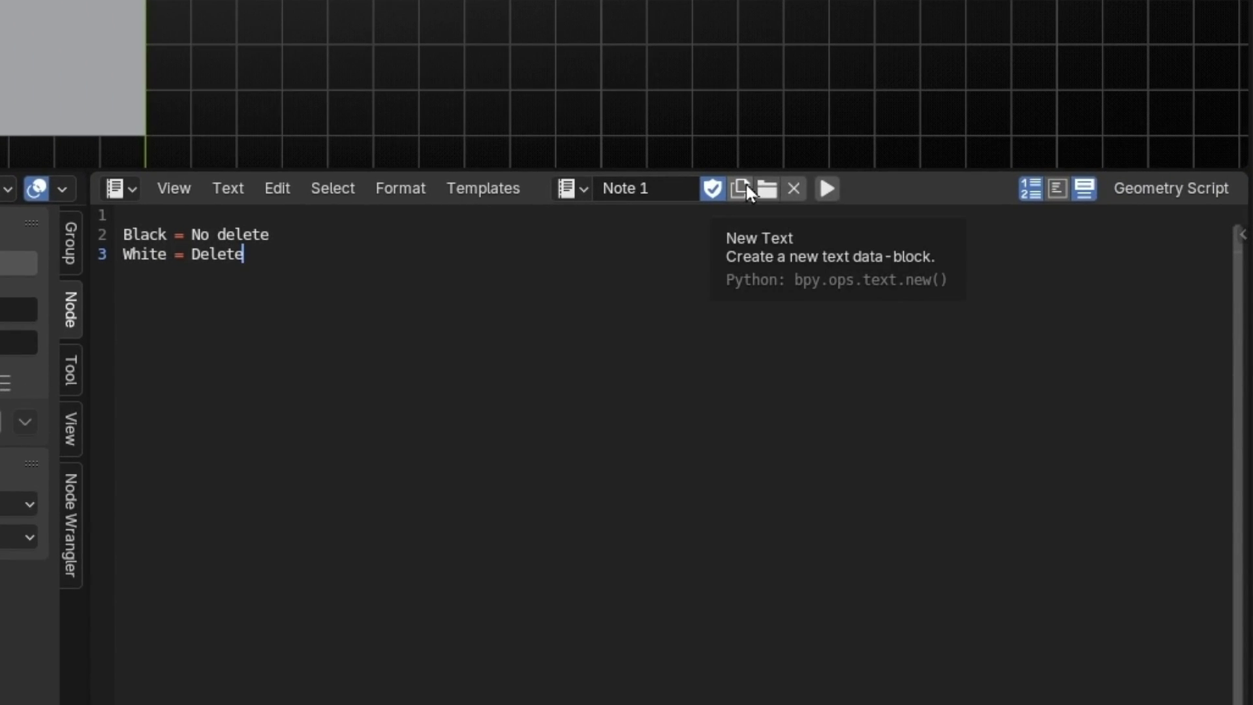
{"action": "left_click", "coordinate": [746, 187]}
{"action": "left_click", "coordinate": [587, 191]}
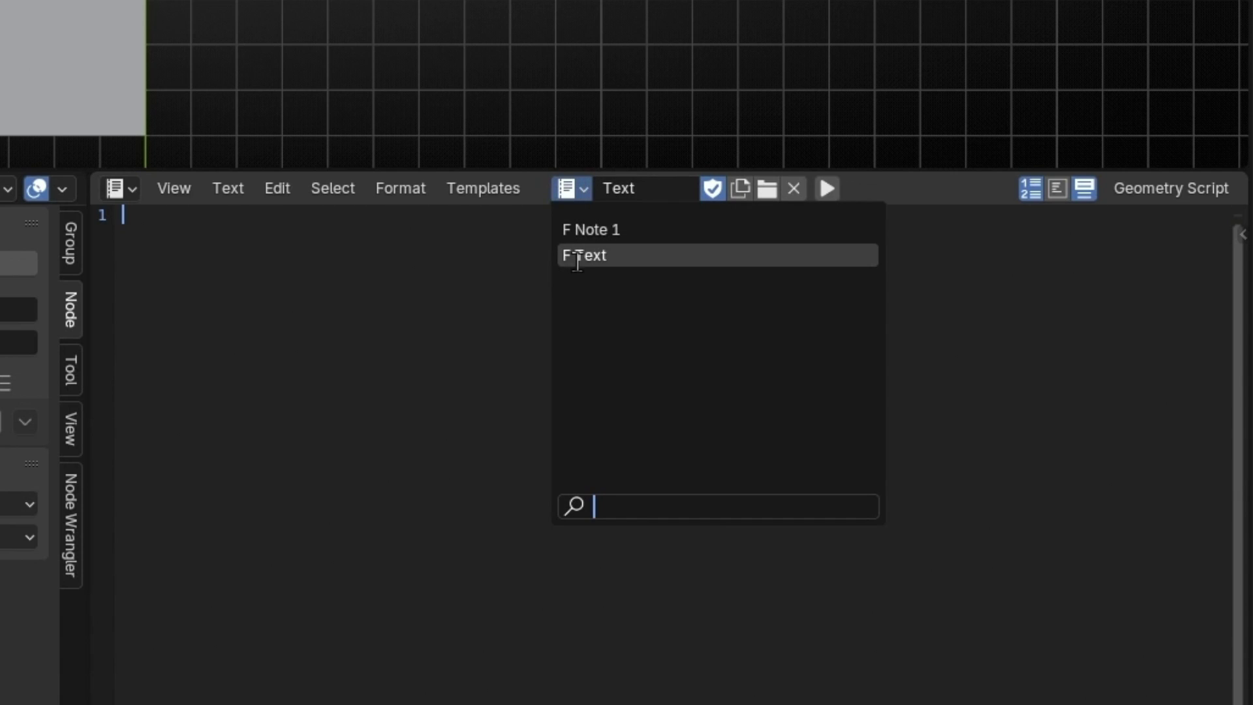
{"action": "left_click", "coordinate": [664, 192]}
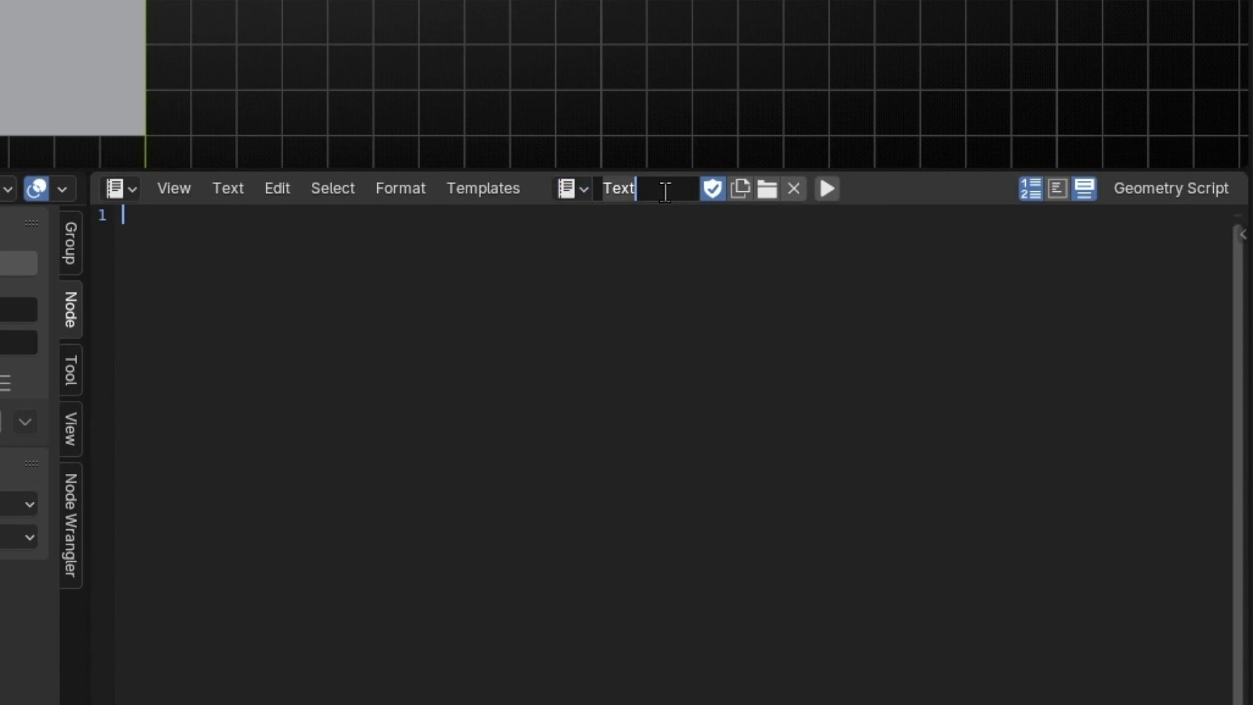
{"action": "type", "text": "Note 2"}
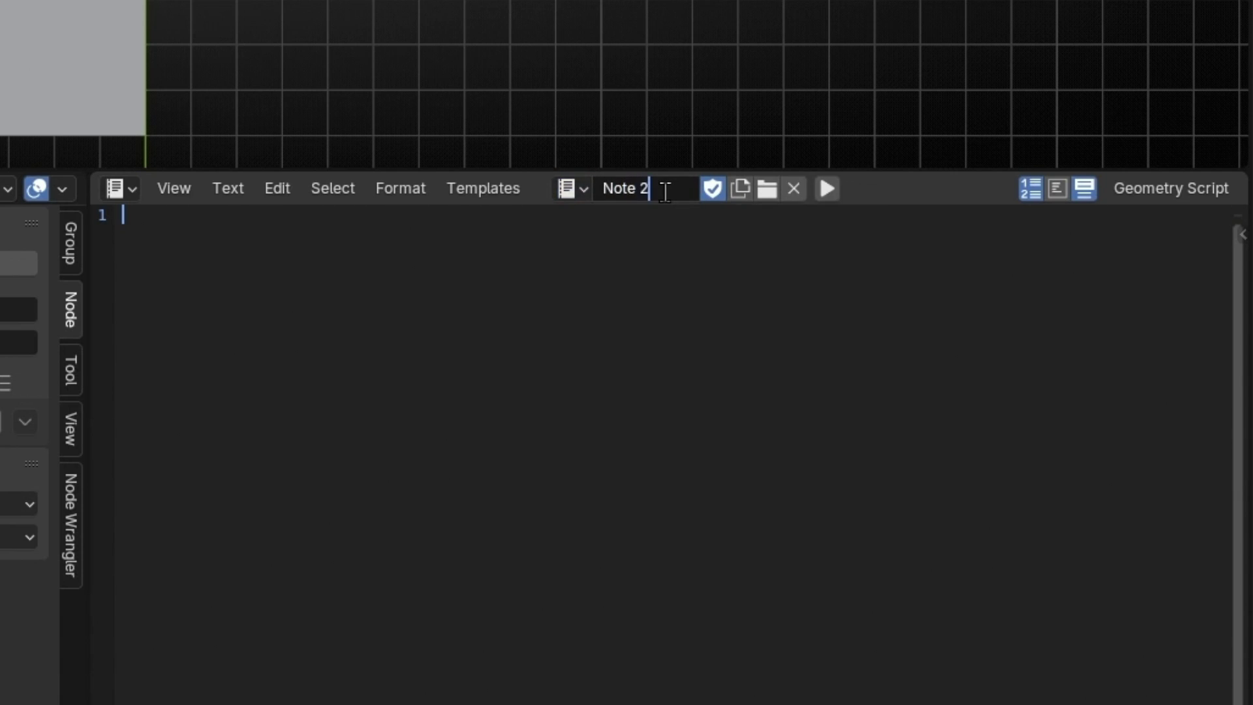
{"action": "key", "text": "Return"}
{"action": "key", "text": "Return"}
{"action": "type", "text": "Subscribe to Xan 3D and give a like :)"}
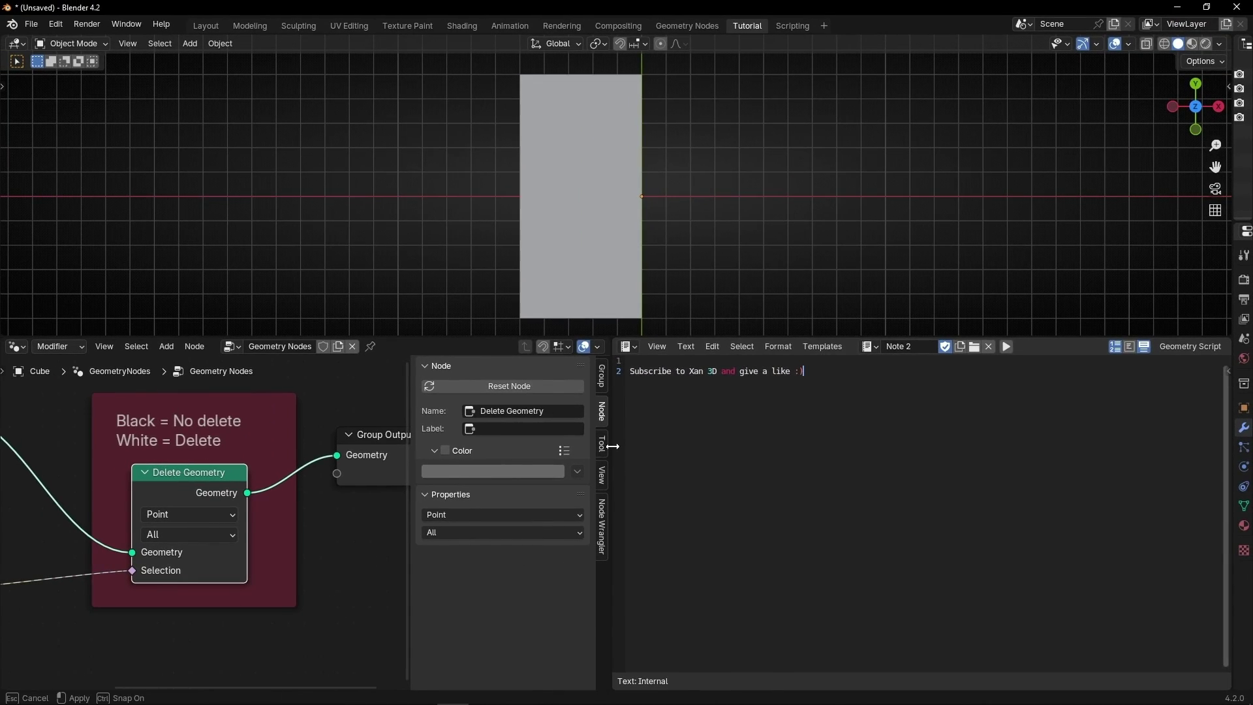
{"action": "left_click_drag", "start_coordinate": [406, 418], "coordinate": [1018, 461]}
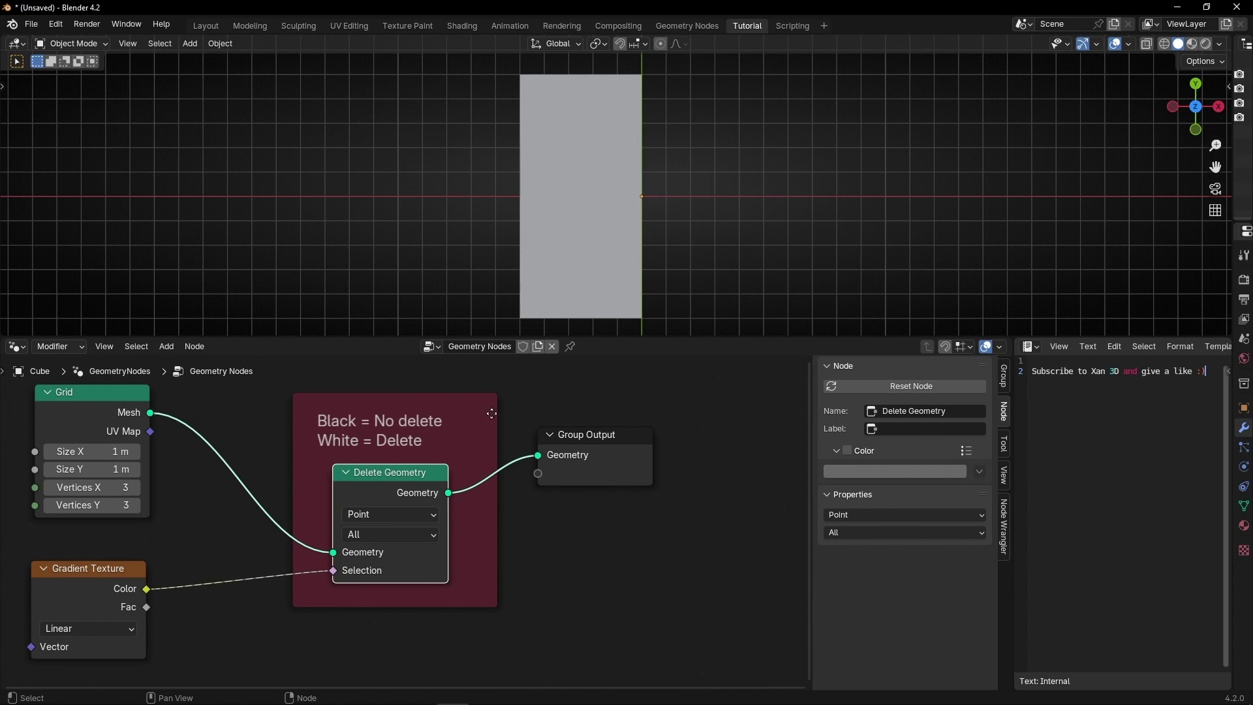
Switch the Delete Geometry frame's text from the Black/White note to Note 2
{"action": "left_click", "coordinate": [427, 399]}
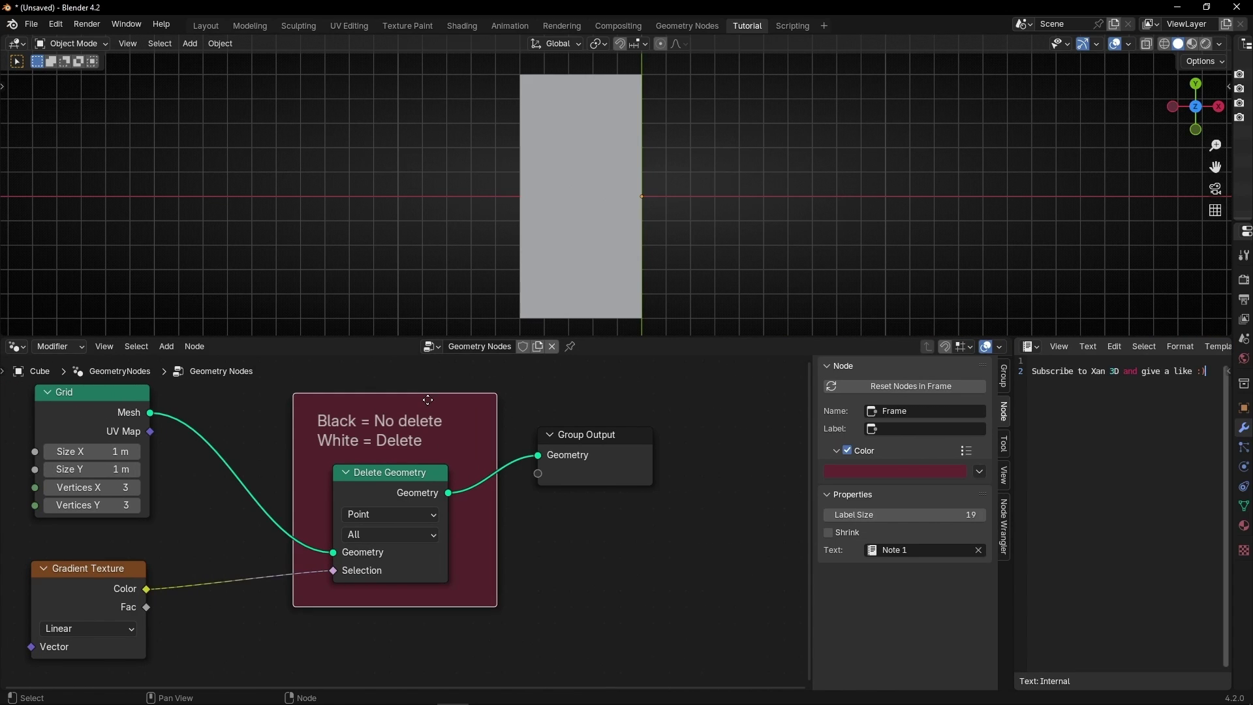
{"action": "left_click", "coordinate": [896, 546]}
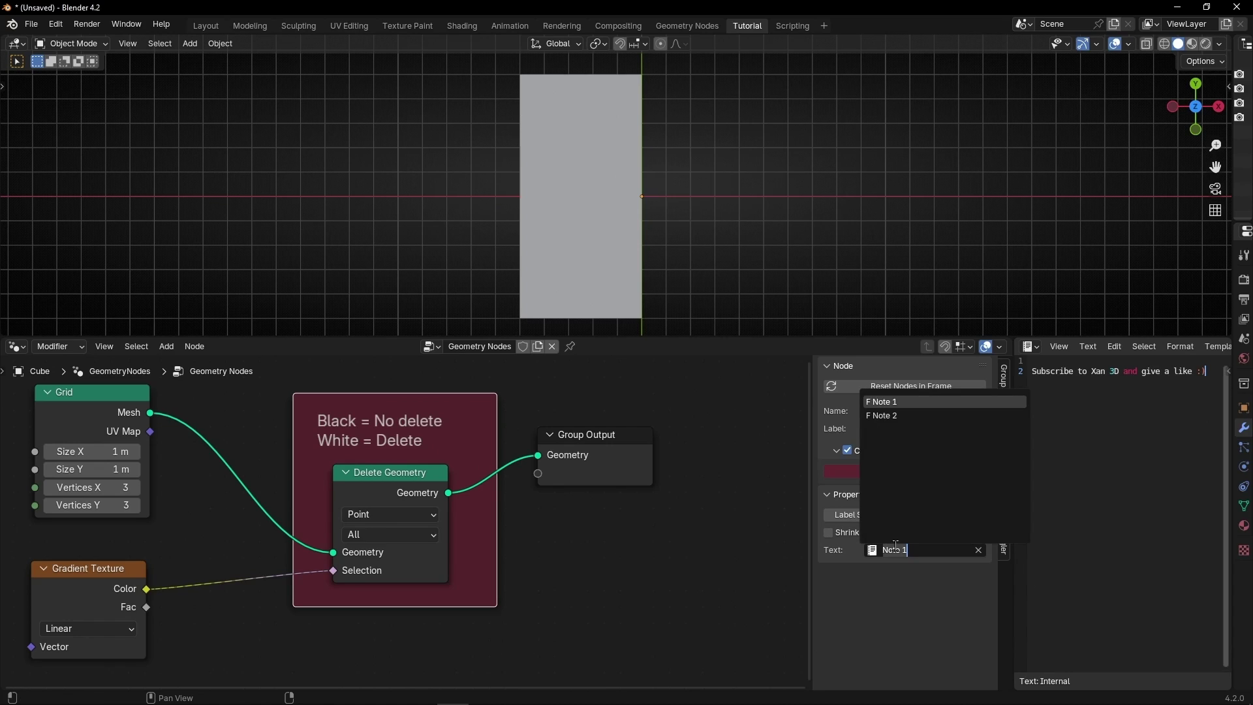
{"action": "left_click", "coordinate": [882, 416]}
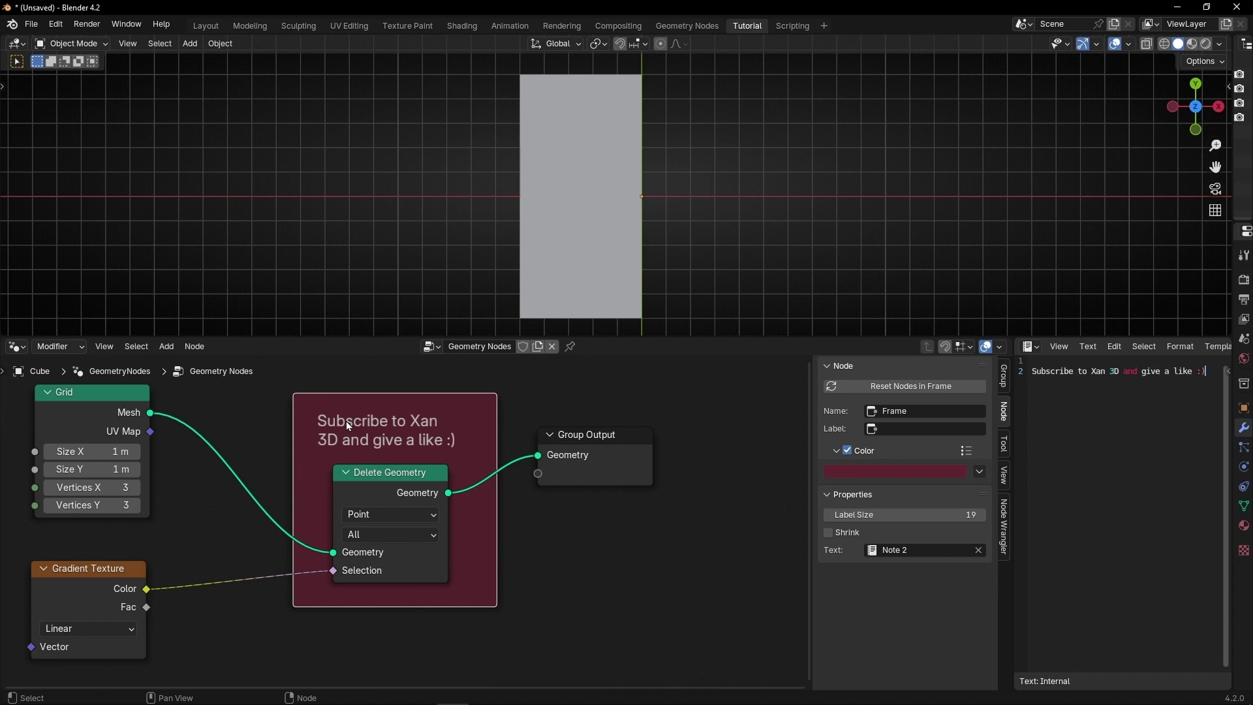
{"action": "key", "text": "Home"}
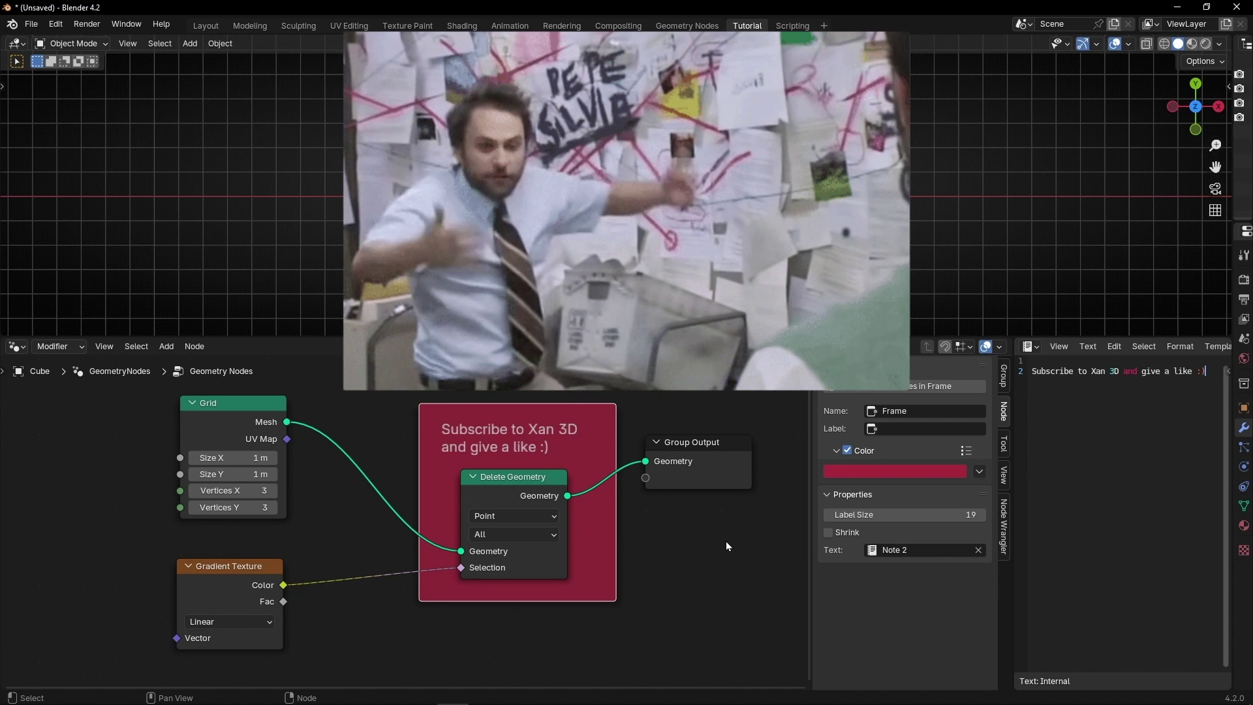